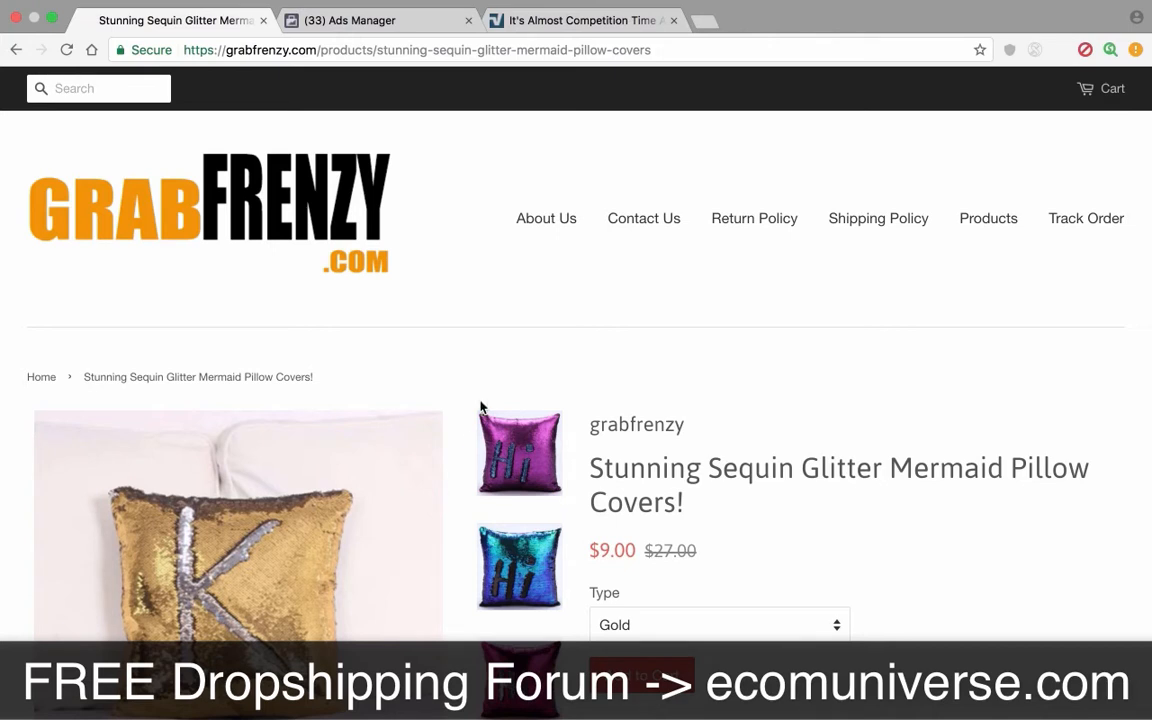
{"action": "scroll", "coordinate": [460, 321], "scroll_direction": "down", "scroll_amount": 1}
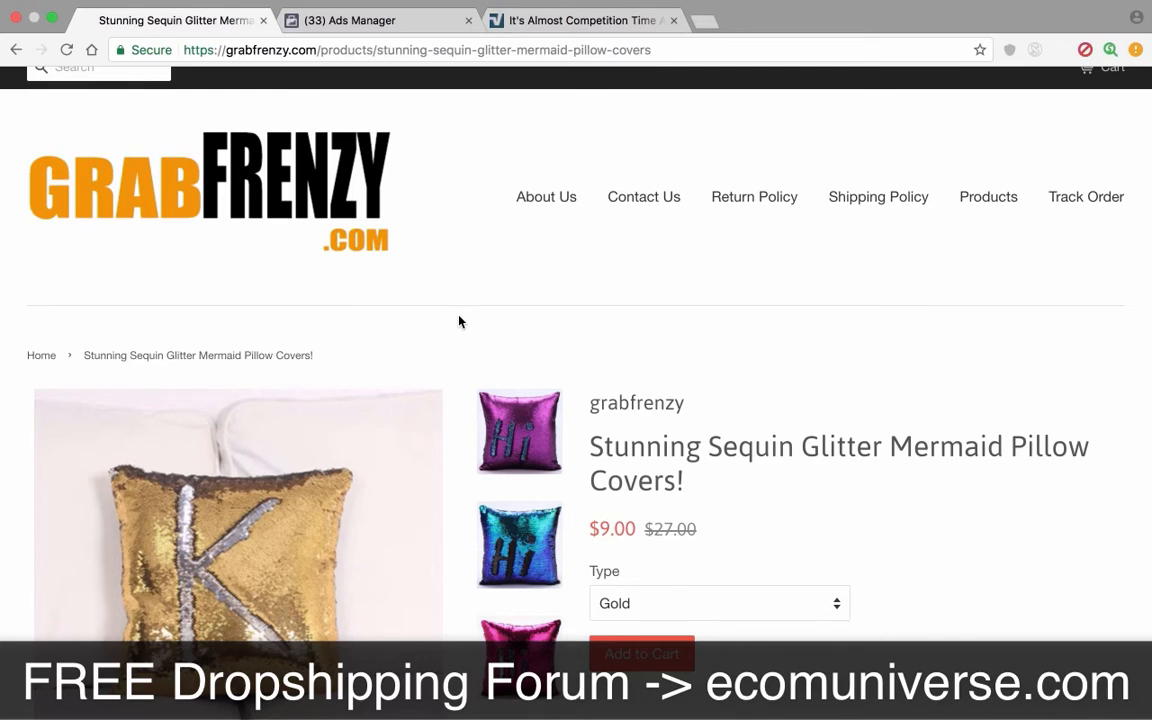
{"action": "scroll", "coordinate": [459, 321], "scroll_direction": "down", "scroll_amount": 1}
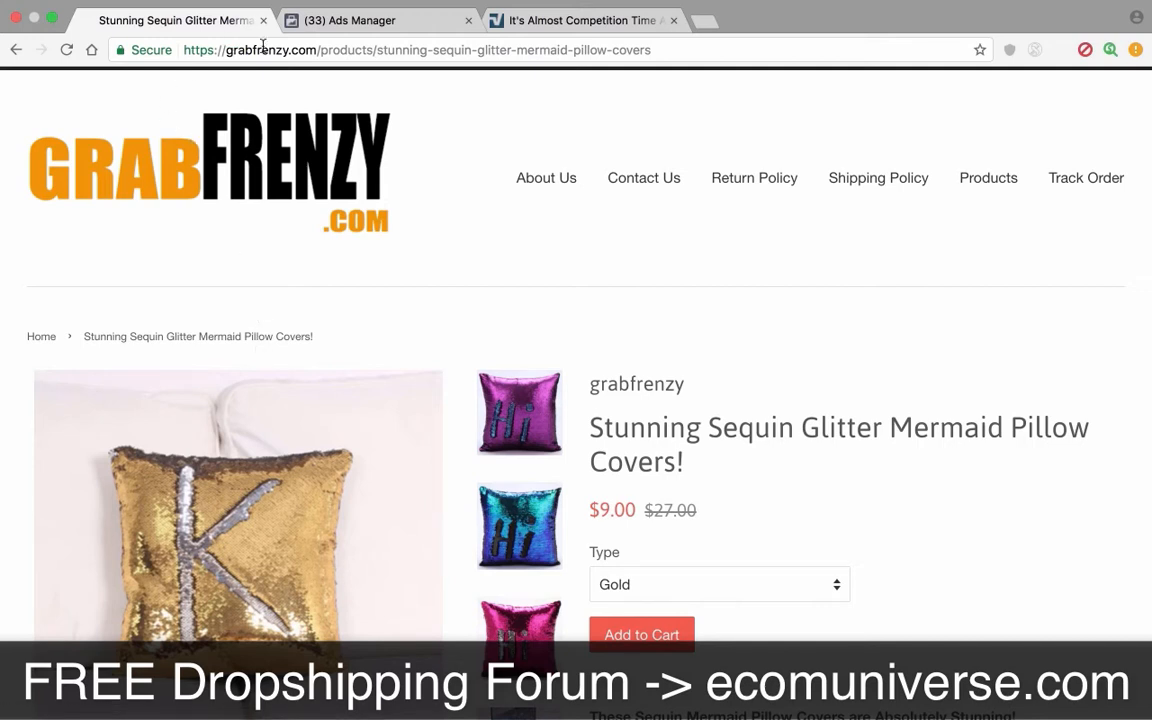
- Switch to Ads Manager and open the Audiences page of the ad account
{"action": "left_click", "coordinate": [334, 22]}
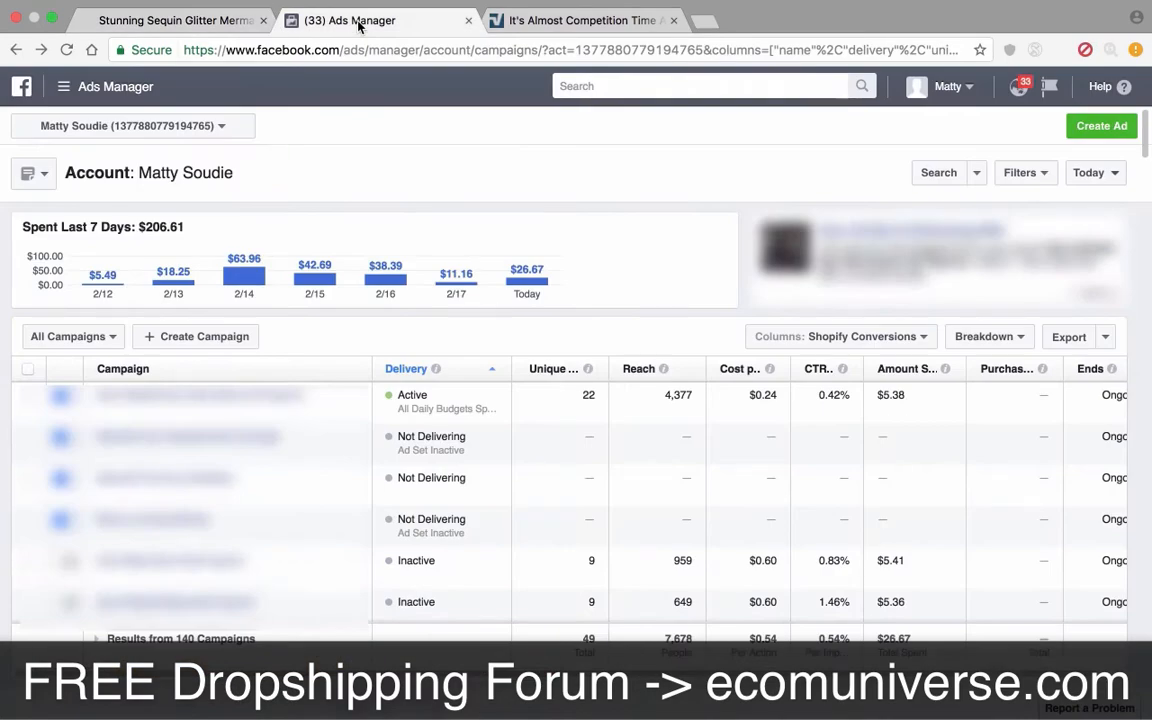
{"action": "left_click", "coordinate": [63, 86]}
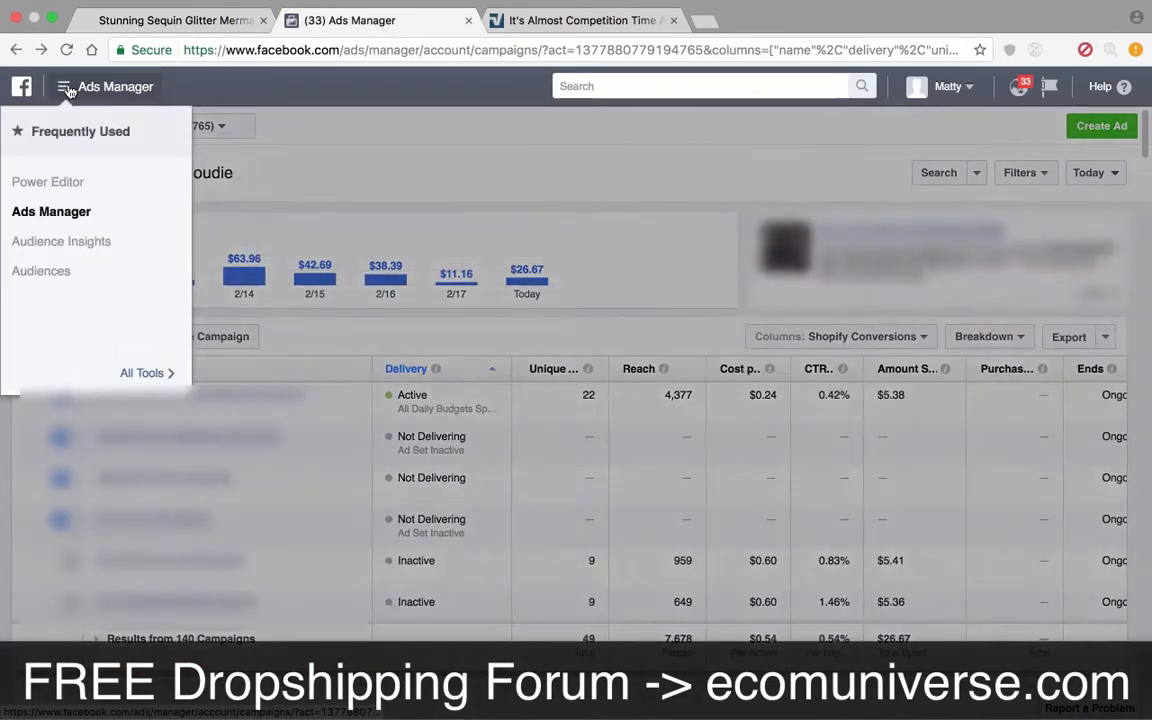
{"action": "left_click", "coordinate": [47, 272]}
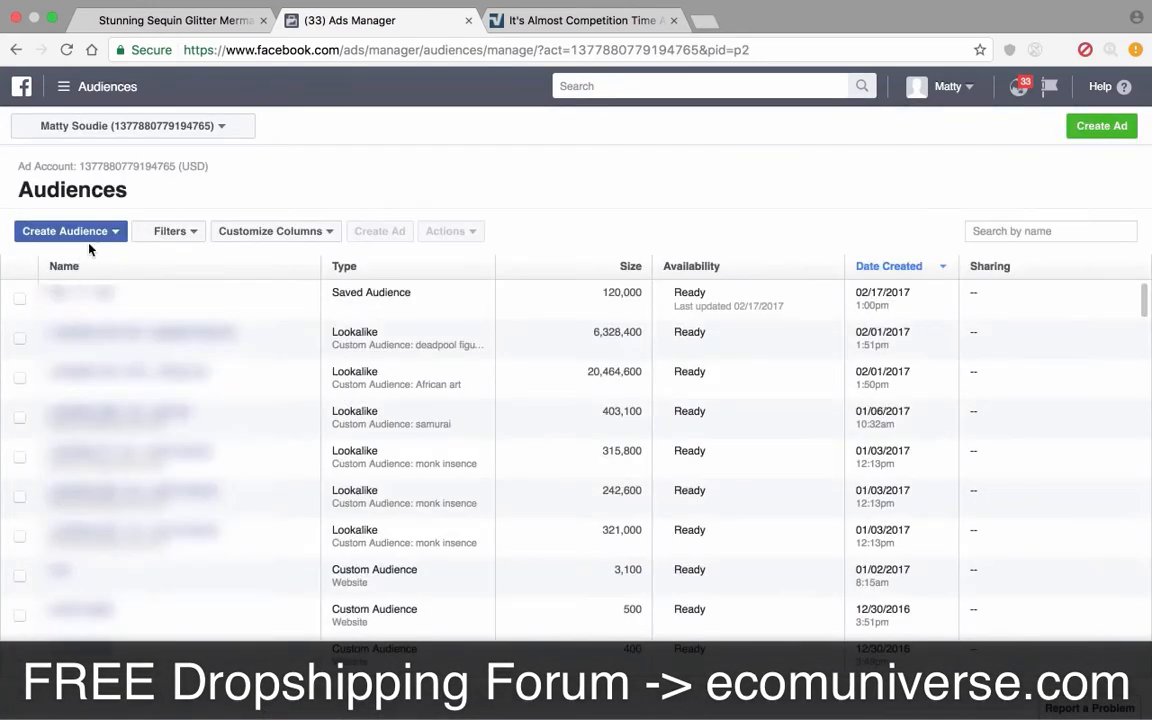
- Start a custom audience from website traffic, limited to people who visit specific web pages
{"action": "left_click", "coordinate": [98, 238]}
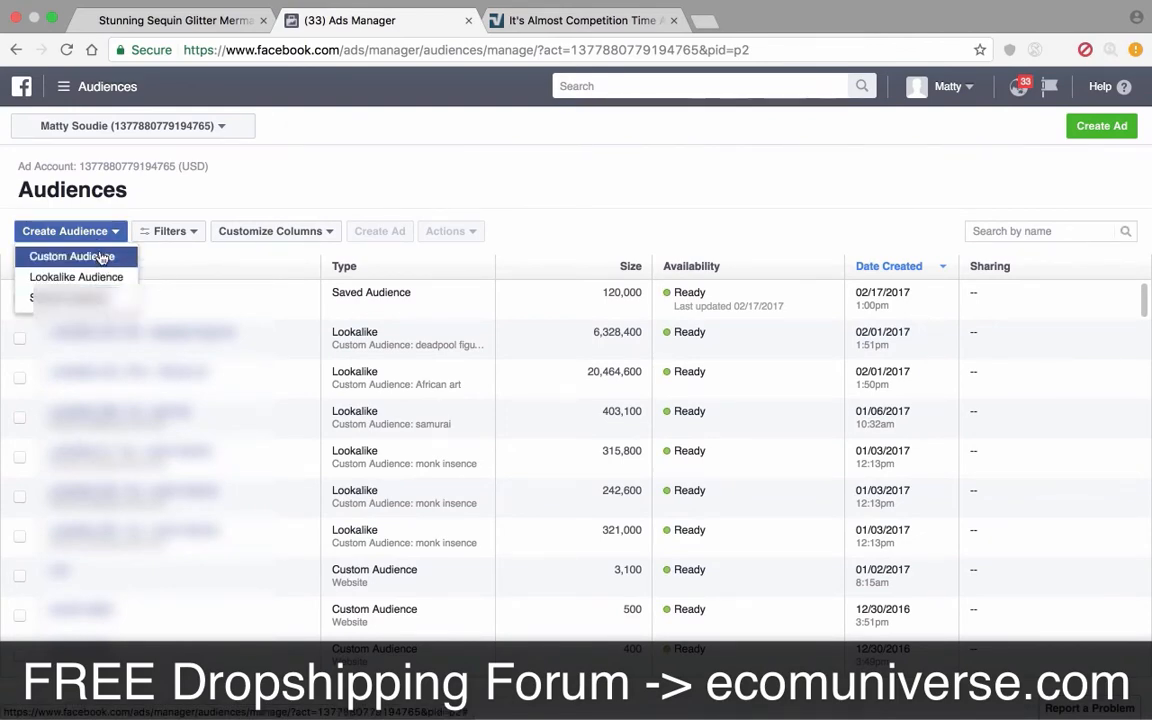
{"action": "left_click", "coordinate": [99, 256]}
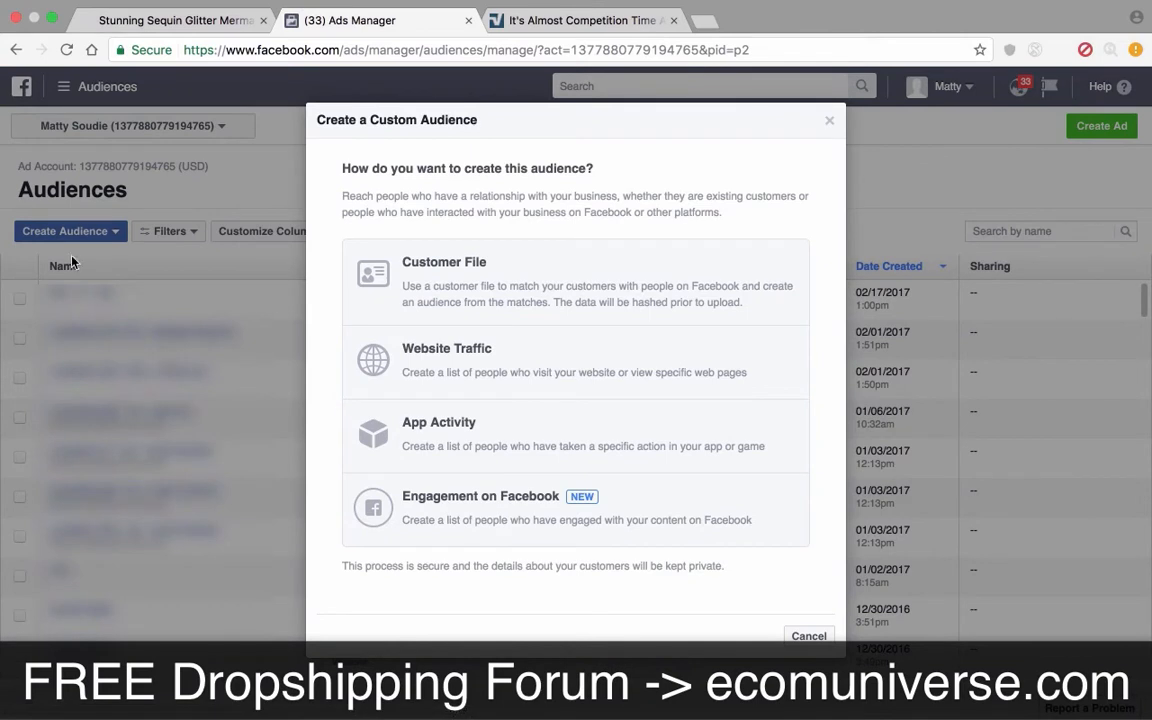
{"action": "left_click", "coordinate": [447, 369]}
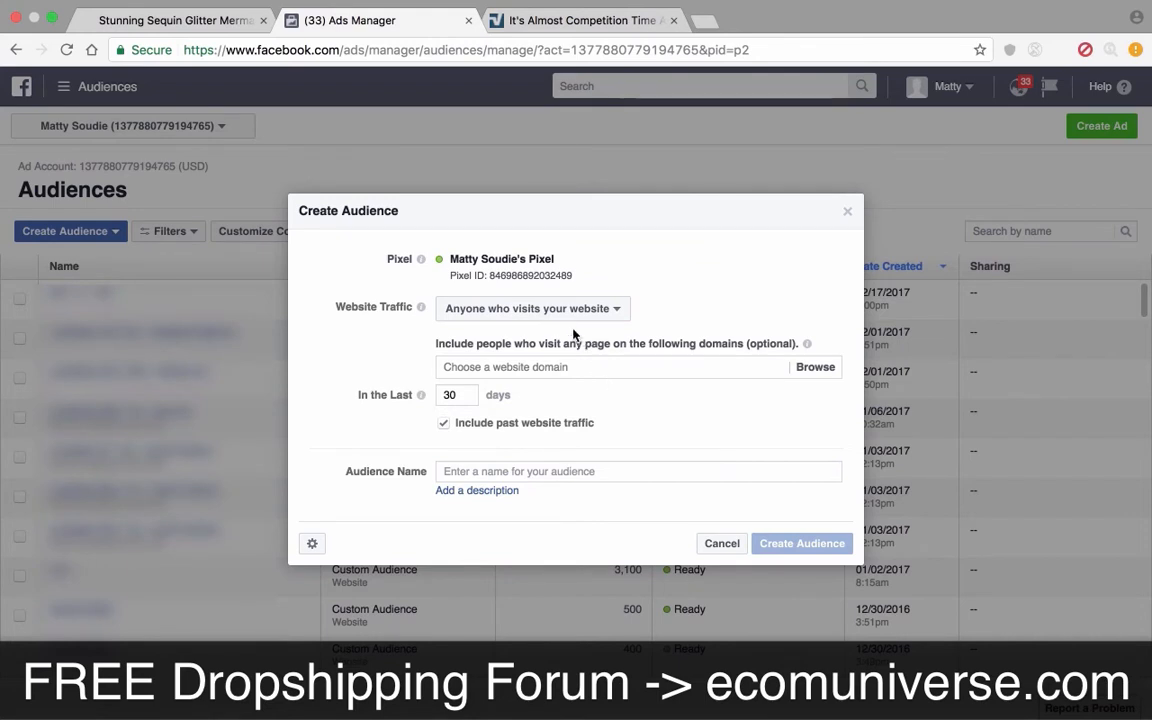
{"action": "left_click", "coordinate": [548, 311]}
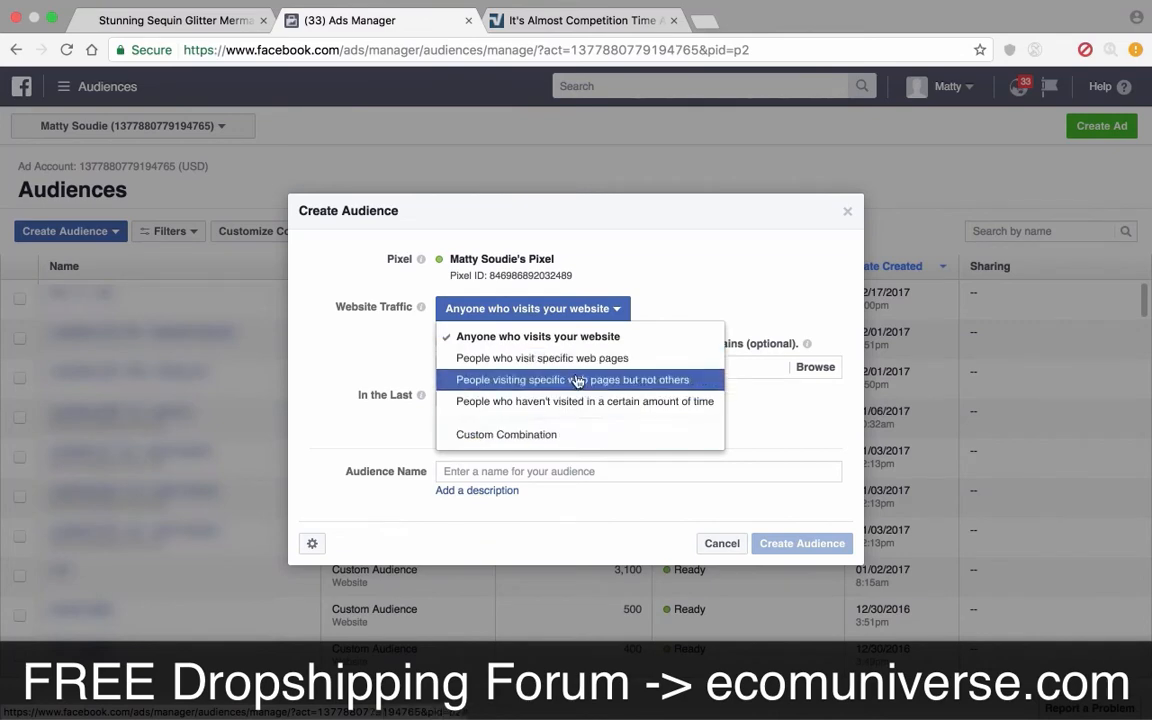
{"action": "left_click", "coordinate": [571, 358]}
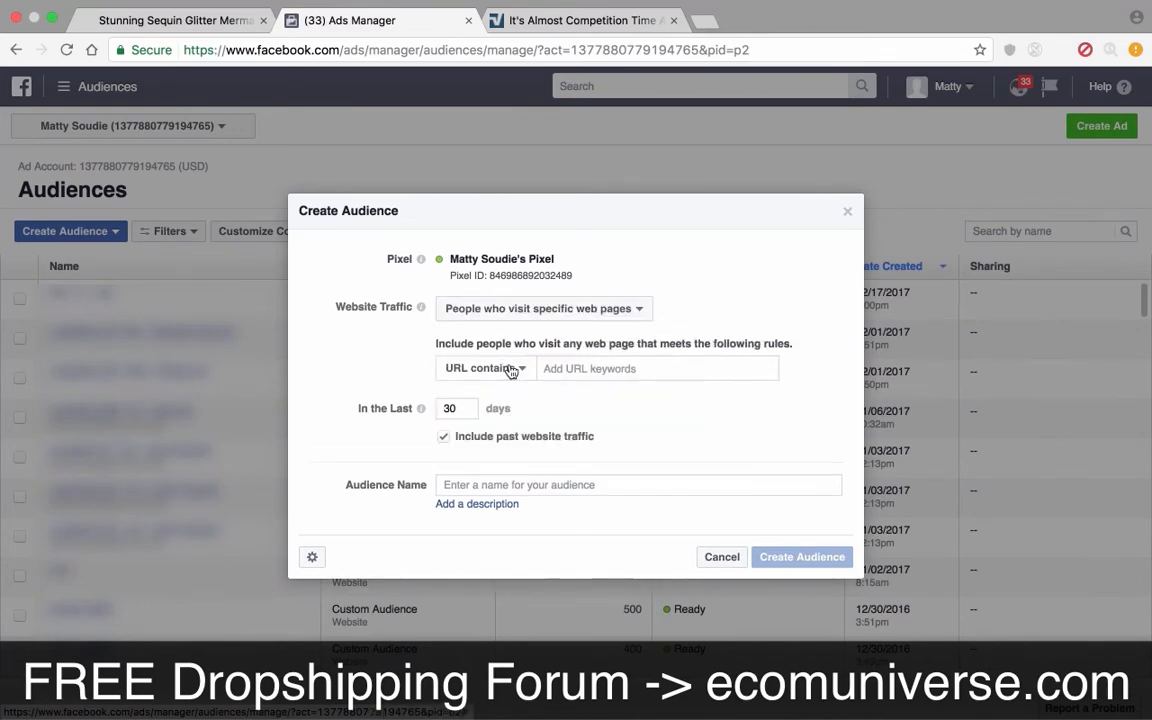
- Add the product page's path "/stunning-sequin-glitter-mermaid-pillow-covers" as the URL contains rule and set the period to the last 180 days
{"action": "left_click", "coordinate": [232, 22]}
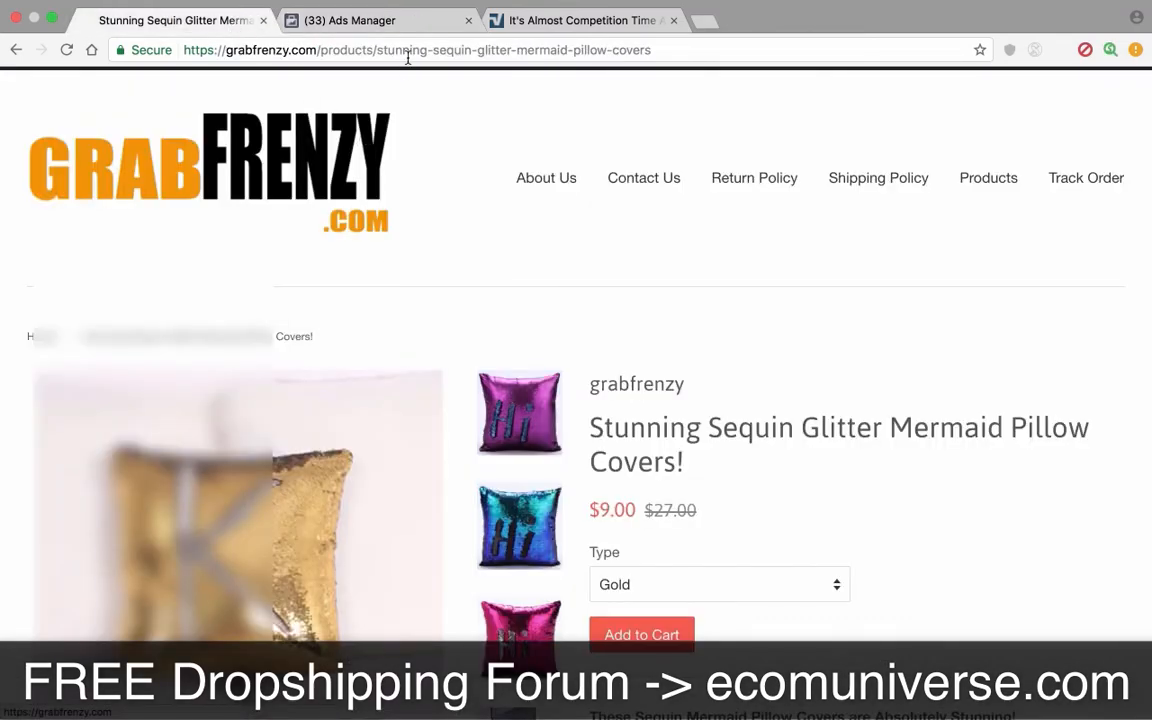
{"action": "left_click_drag", "start_coordinate": [373, 49], "coordinate": [653, 65]}
{"action": "key", "text": "ctrl+c"}
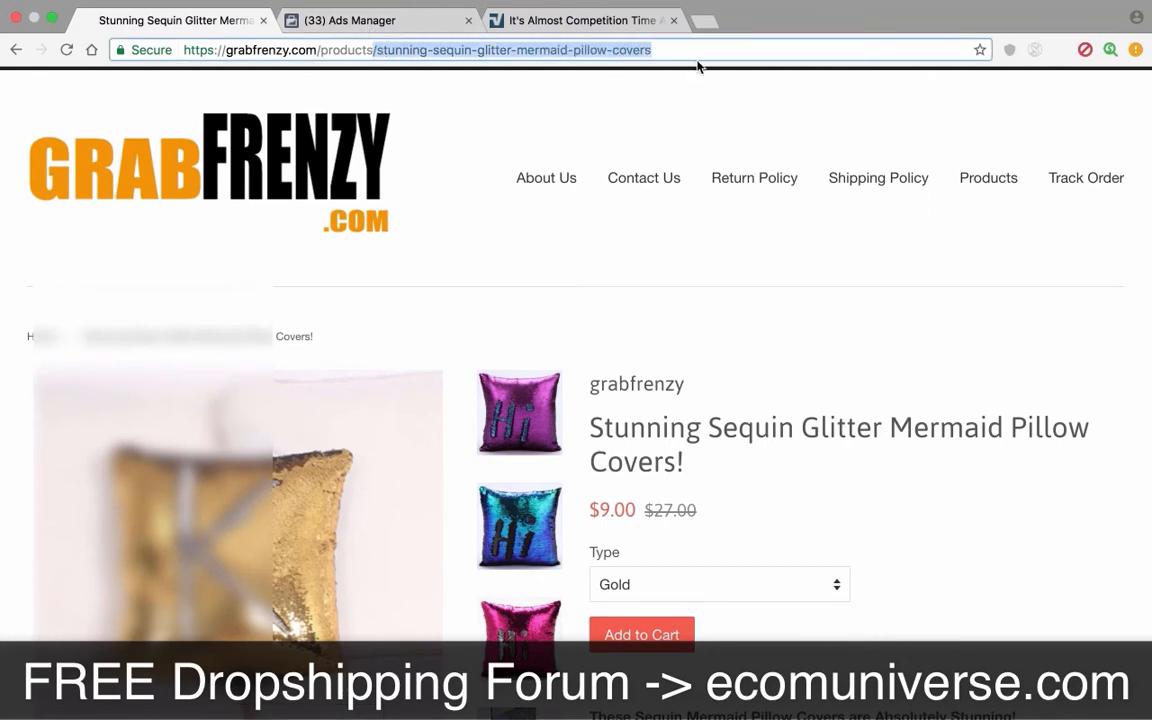
{"action": "left_click", "coordinate": [378, 22]}
{"action": "left_click", "coordinate": [572, 368]}
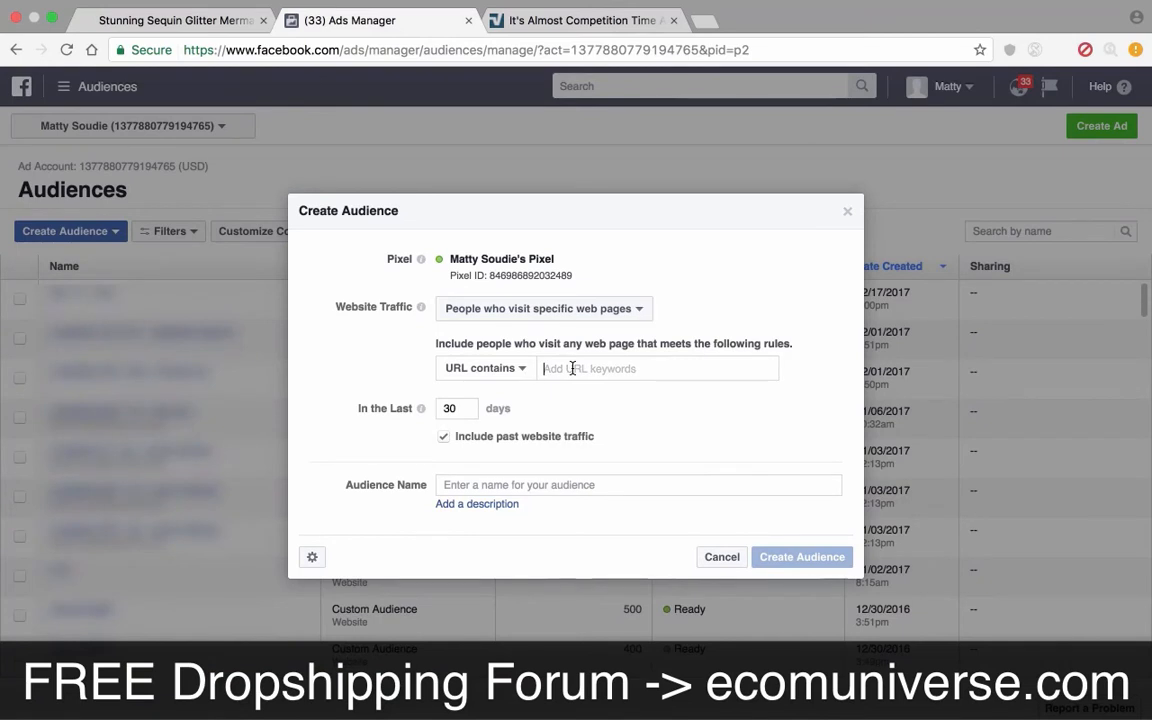
{"action": "key", "text": "ctrl+v"}
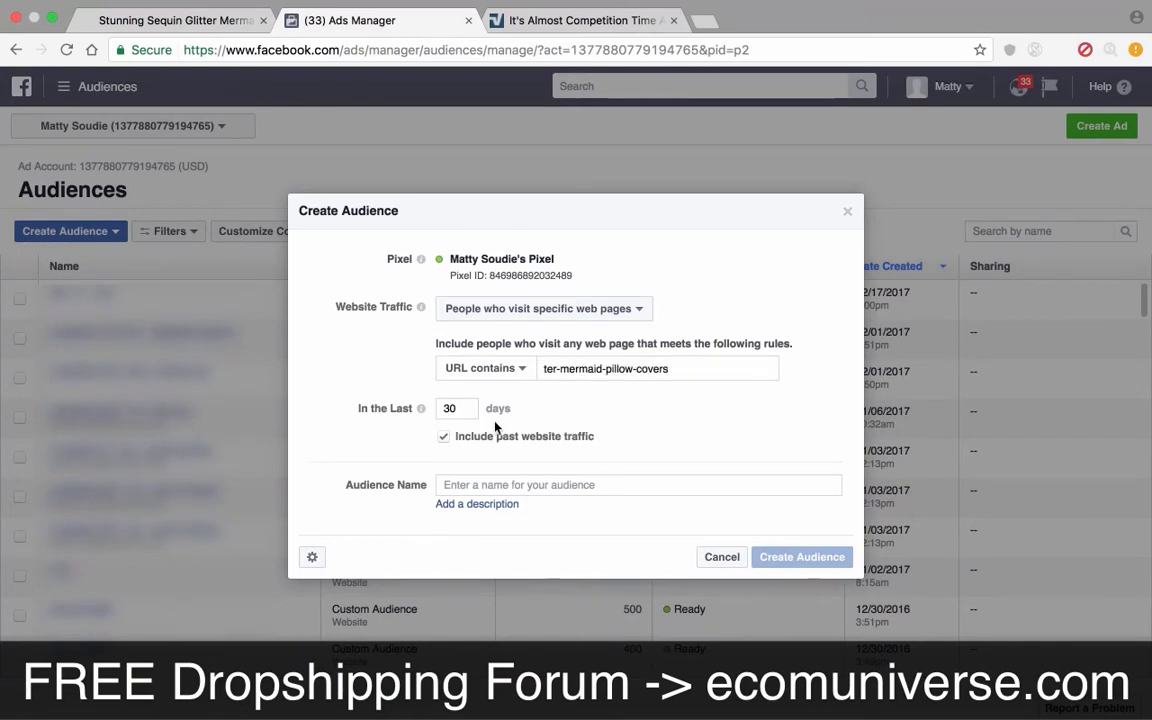
{"action": "left_click", "coordinate": [403, 380]}
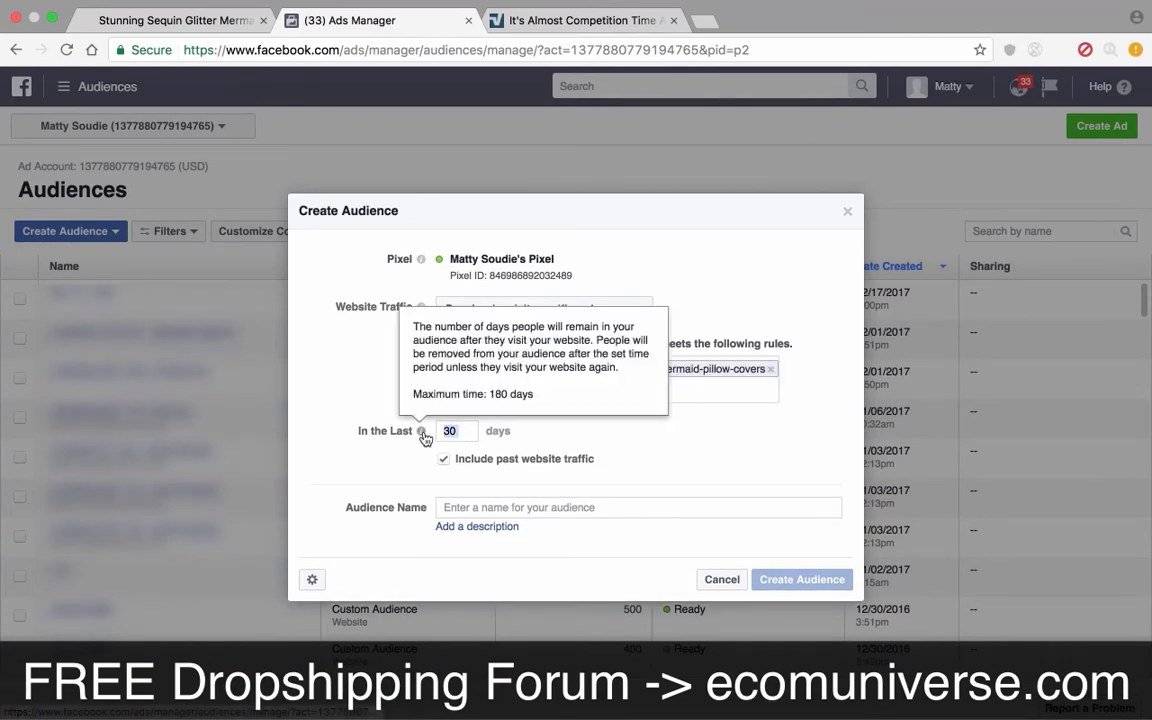
{"action": "double_click", "coordinate": [456, 431]}
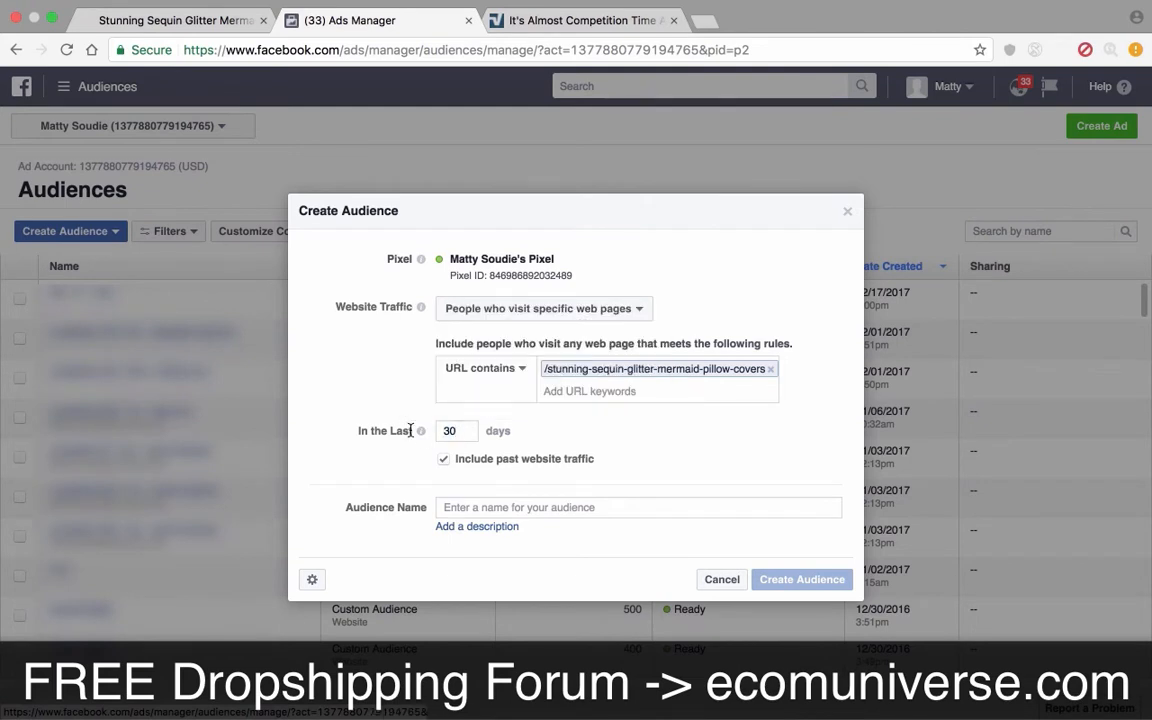
{"action": "type", "text": "180"}
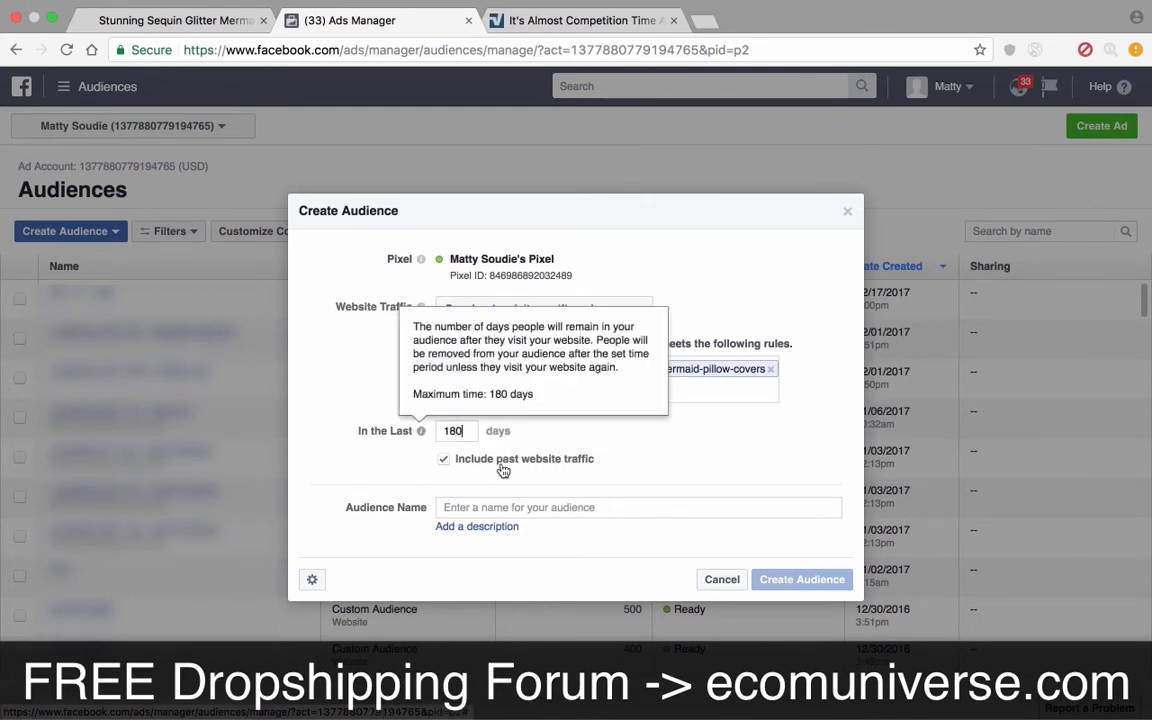
- Name the audience "Pillow Campaign CA Traffic" and create it
{"action": "left_click", "coordinate": [489, 508]}
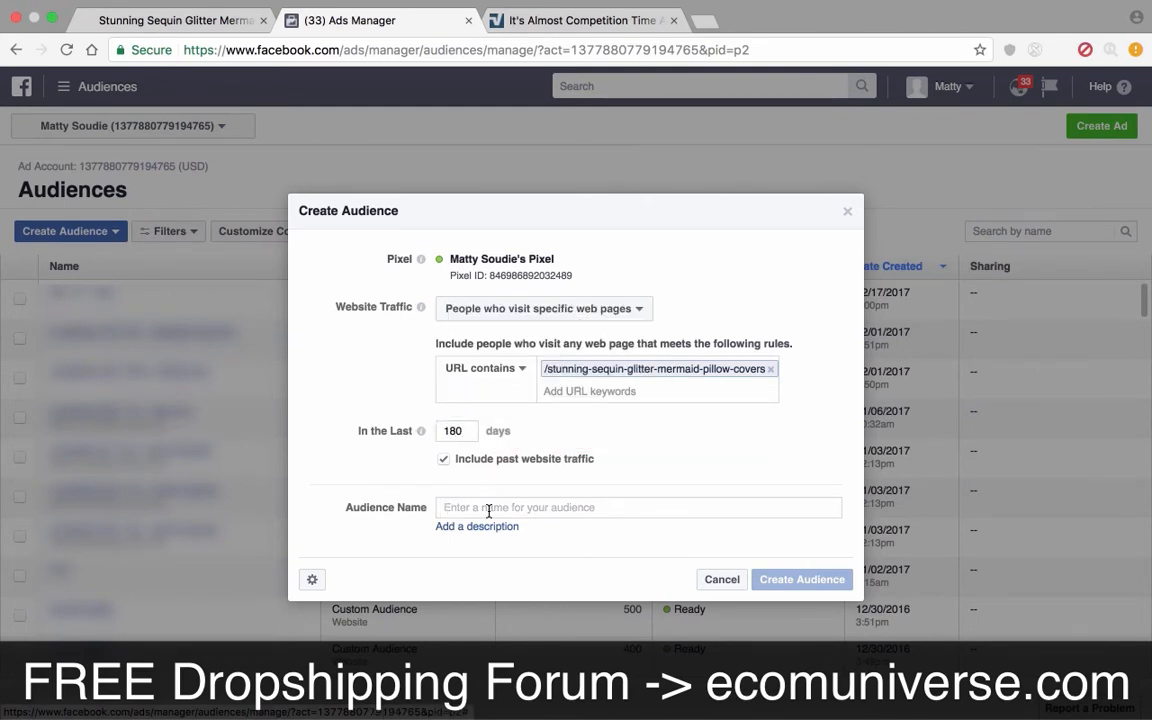
{"action": "type", "text": "Pillow "}
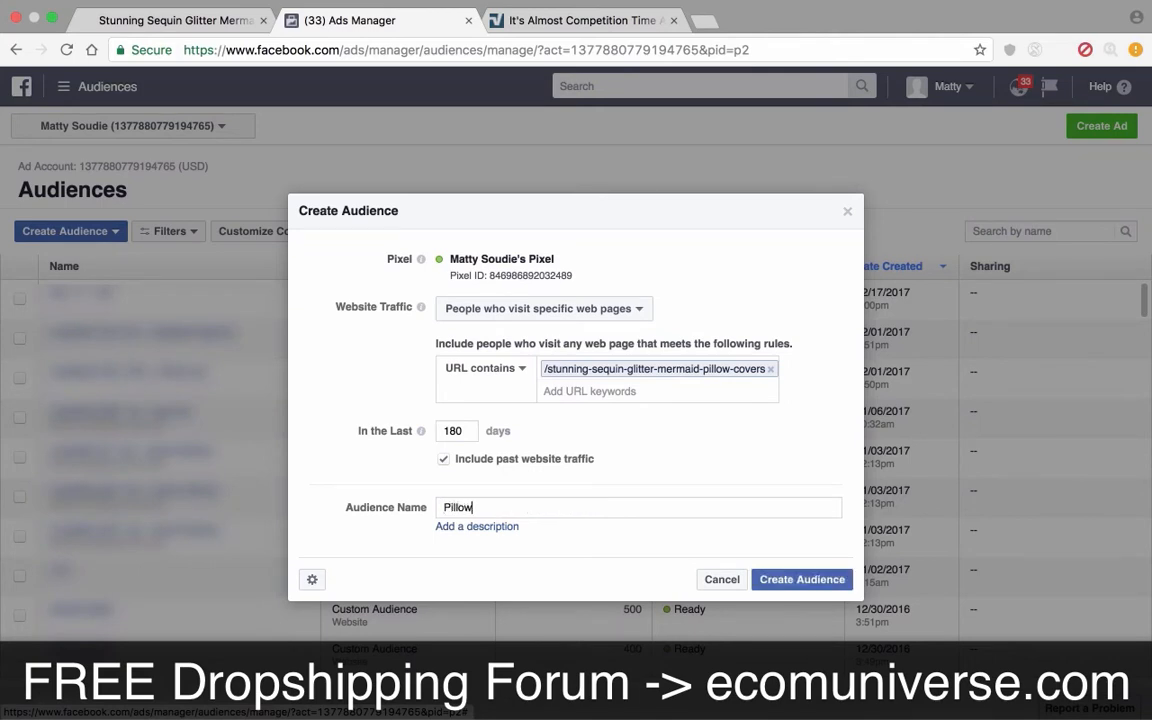
{"action": "type", "text": "Traffic"}
{"action": "left_click", "coordinate": [475, 507]}
{"action": "type", "text": "Campaign CA"}
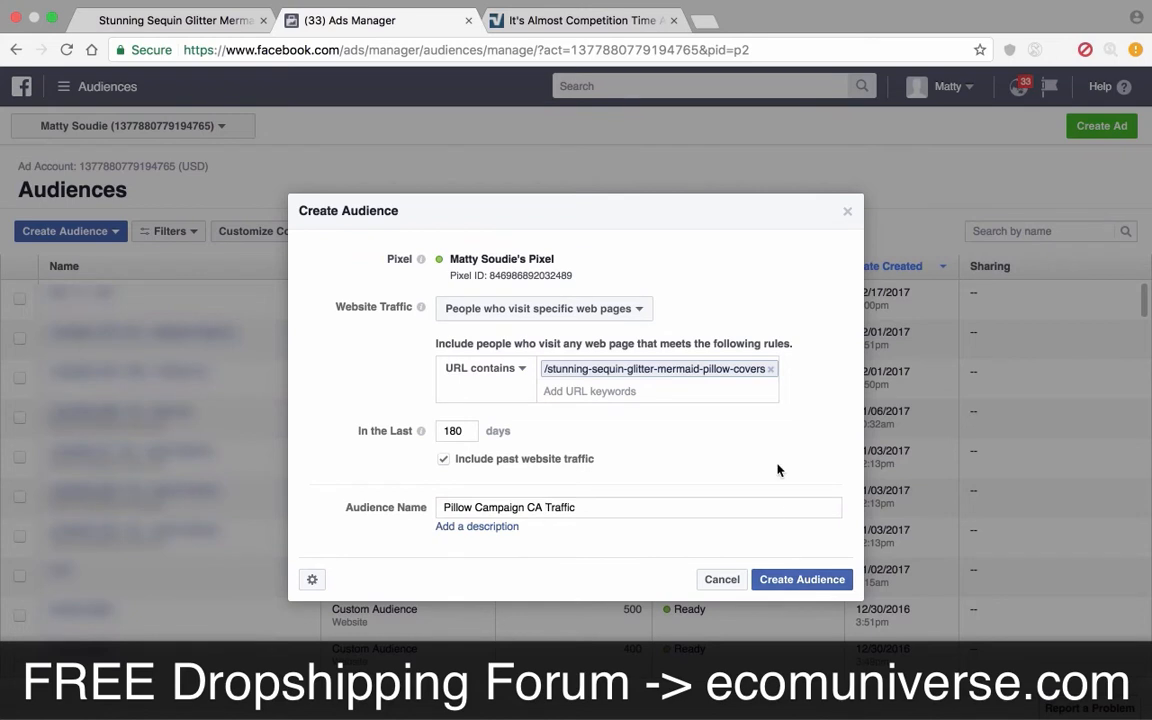
{"action": "left_click", "coordinate": [792, 581]}
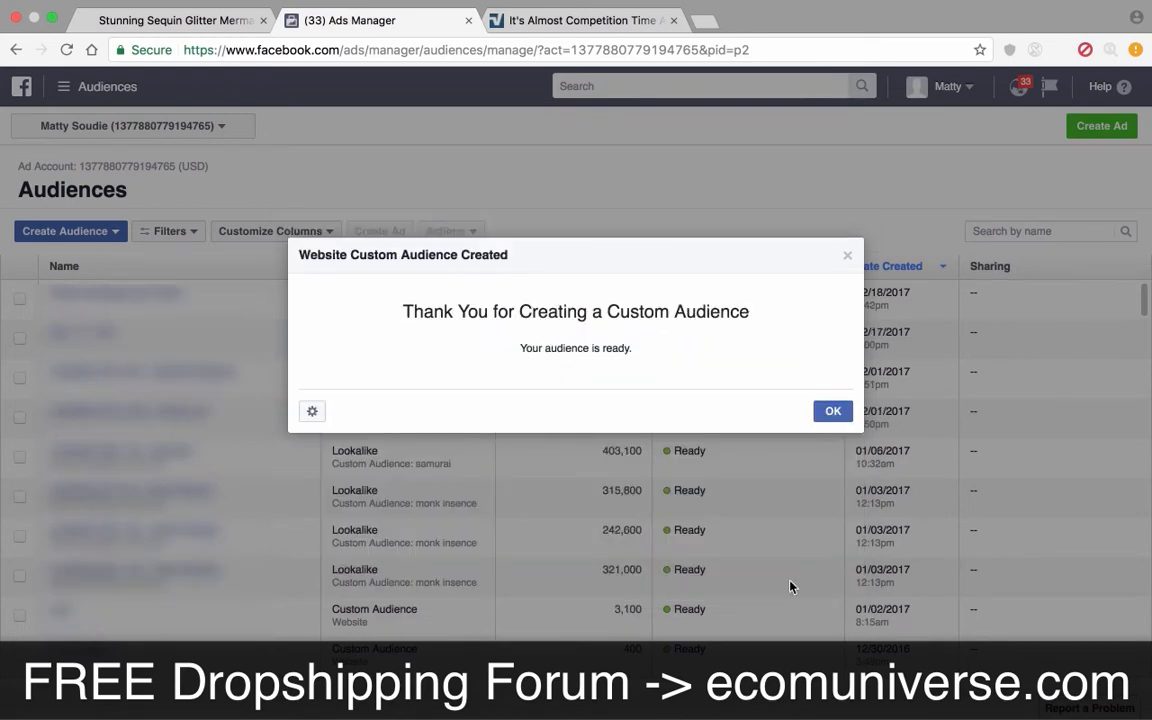
{"action": "left_click", "coordinate": [833, 413]}
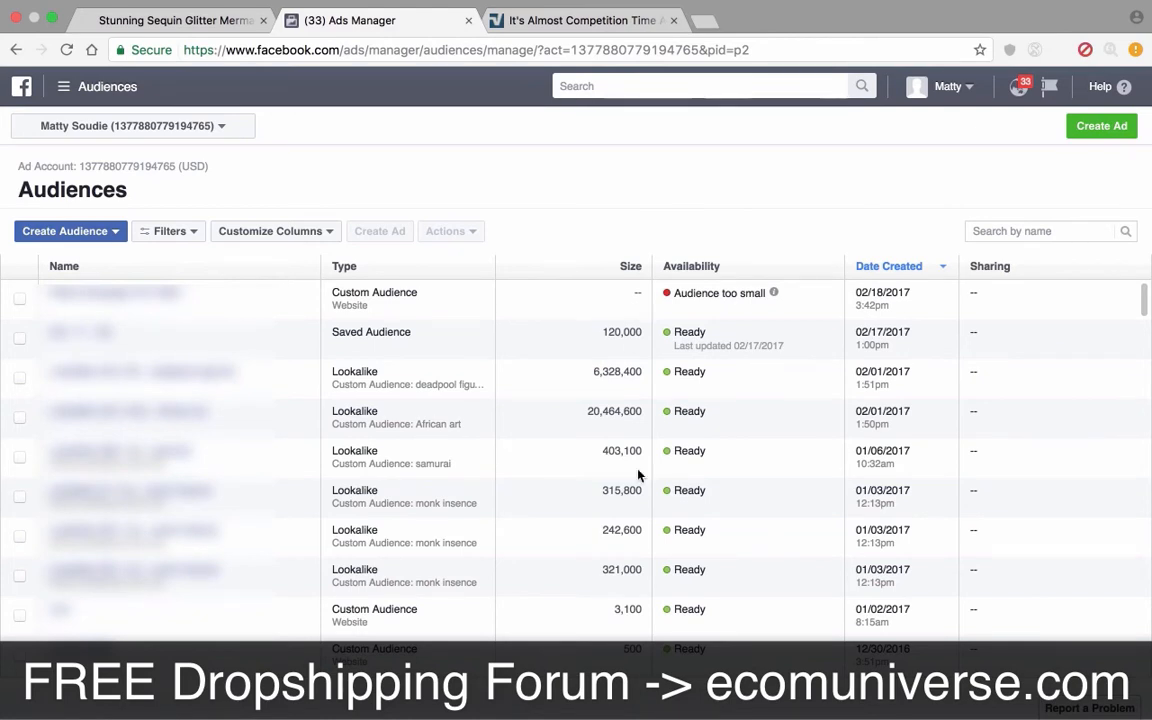
- Start a lookalike audience with the "scorpio lights" audience as its source
{"action": "scroll", "coordinate": [588, 556], "scroll_direction": "down", "scroll_amount": 2}
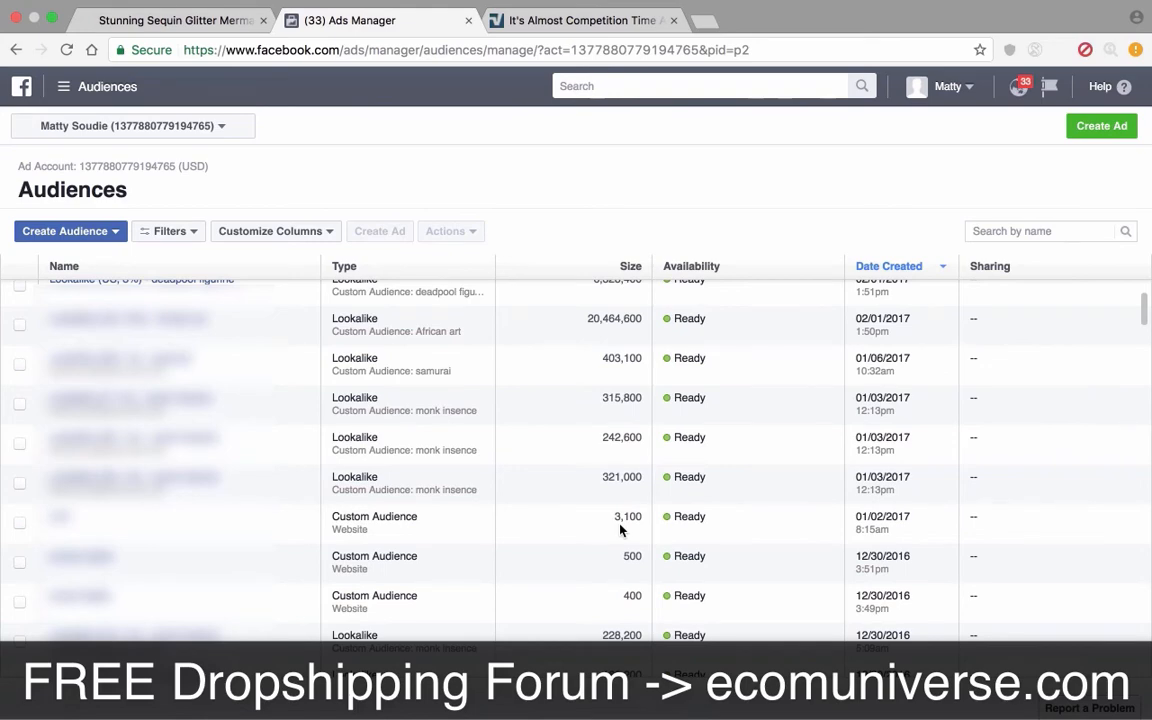
{"action": "left_click", "coordinate": [68, 231]}
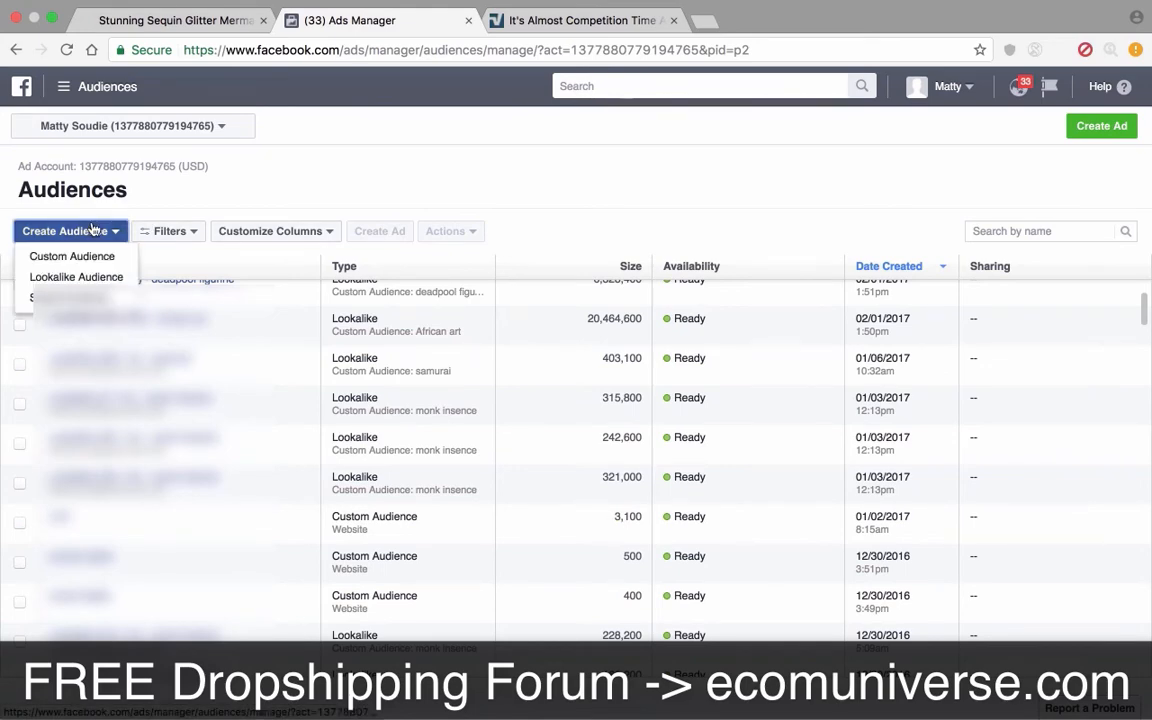
{"action": "left_click", "coordinate": [86, 277]}
{"action": "left_click", "coordinate": [401, 224]}
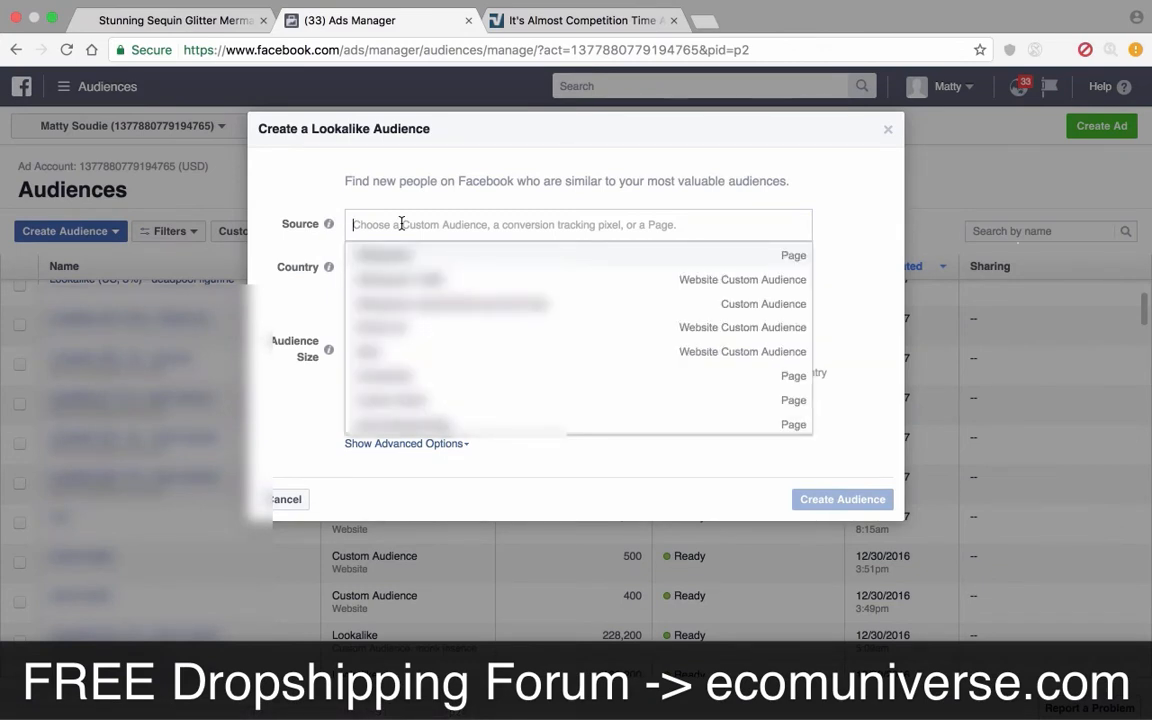
{"action": "type", "text": "l"}
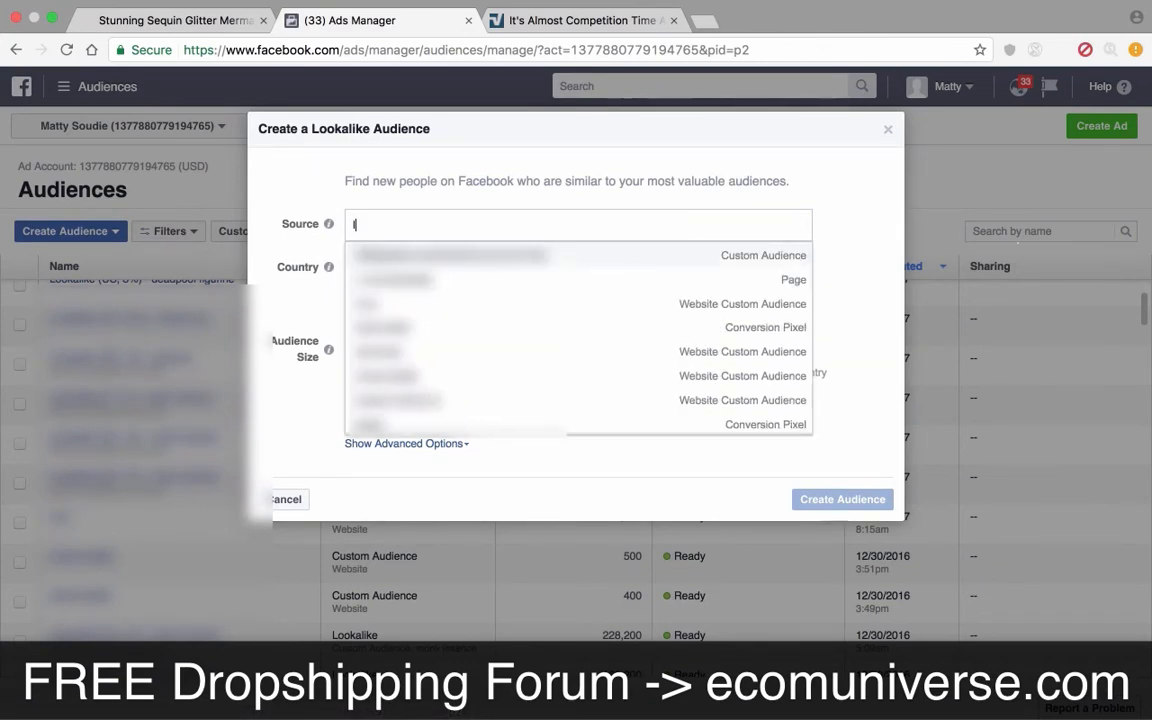
{"action": "key", "text": "BackSpace"}
{"action": "type", "text": "sco"}
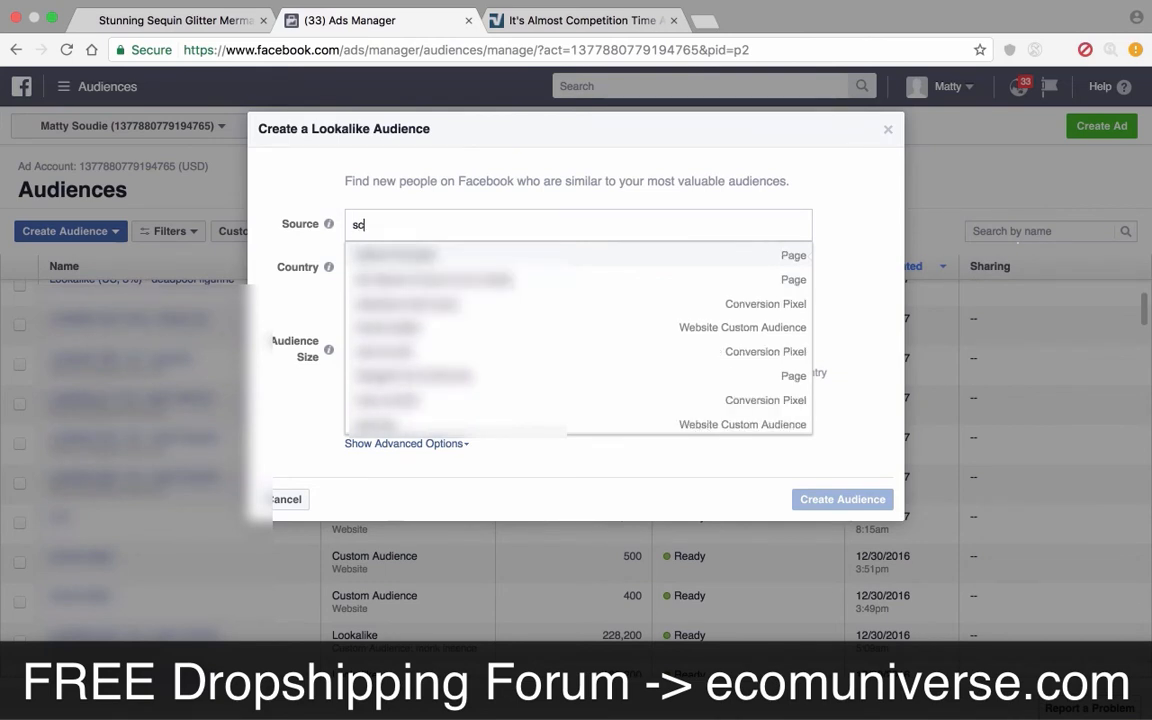
{"action": "left_click", "coordinate": [400, 255]}
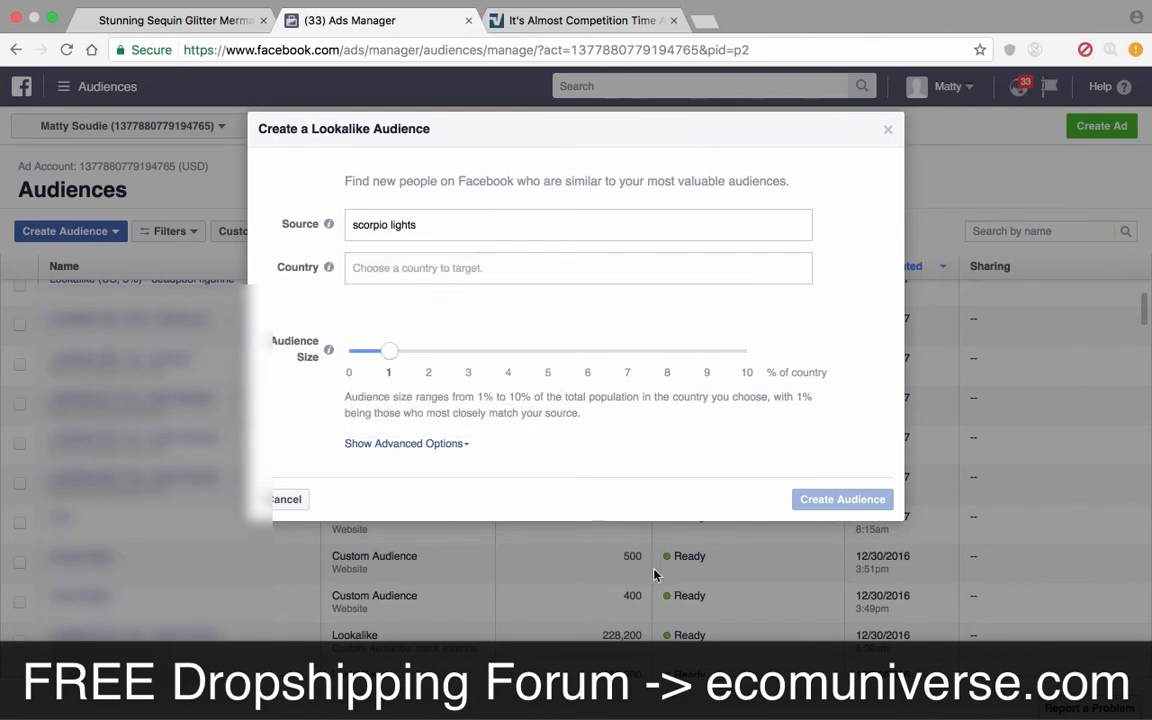
- Set the lookalike audience's country to United States (US) and its size to 7% of the country
{"action": "left_click", "coordinate": [498, 265]}
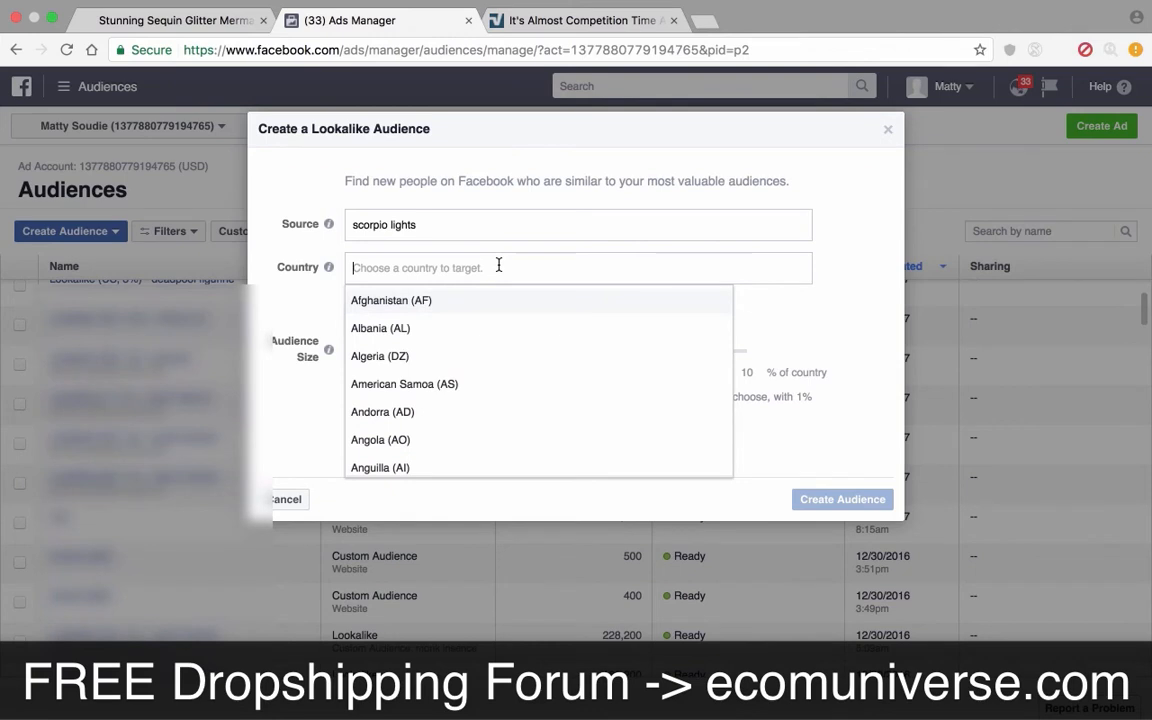
{"action": "left_click", "coordinate": [312, 295]}
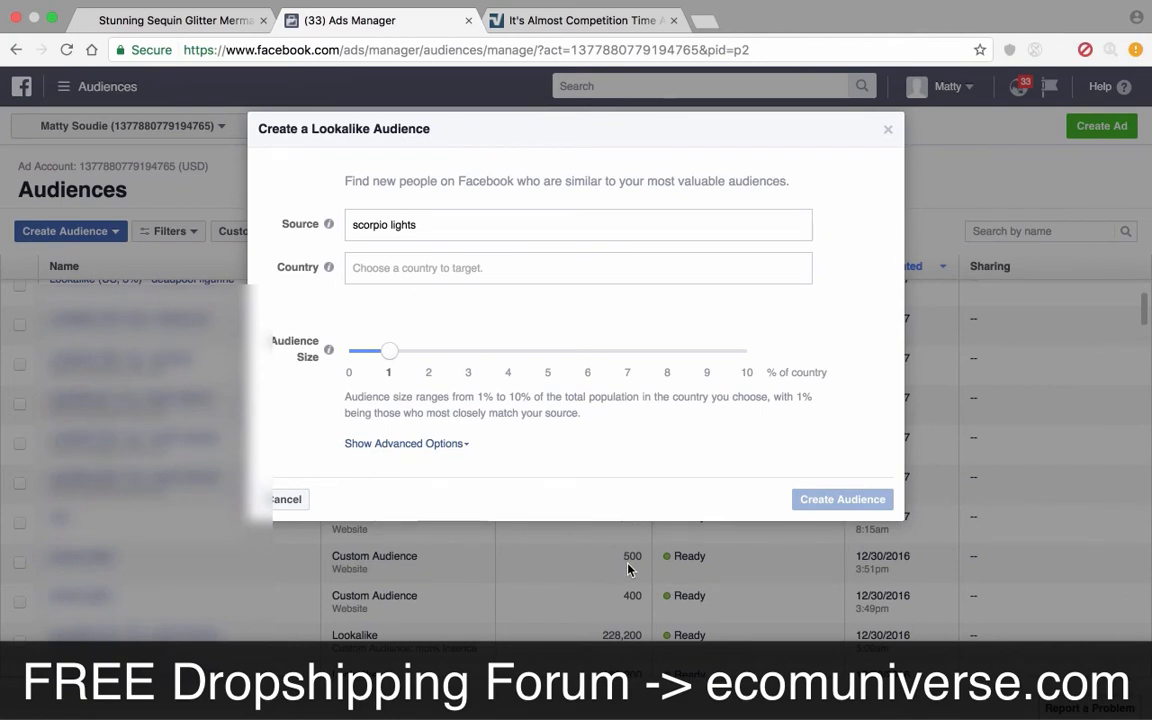
{"action": "left_click", "coordinate": [424, 268]}
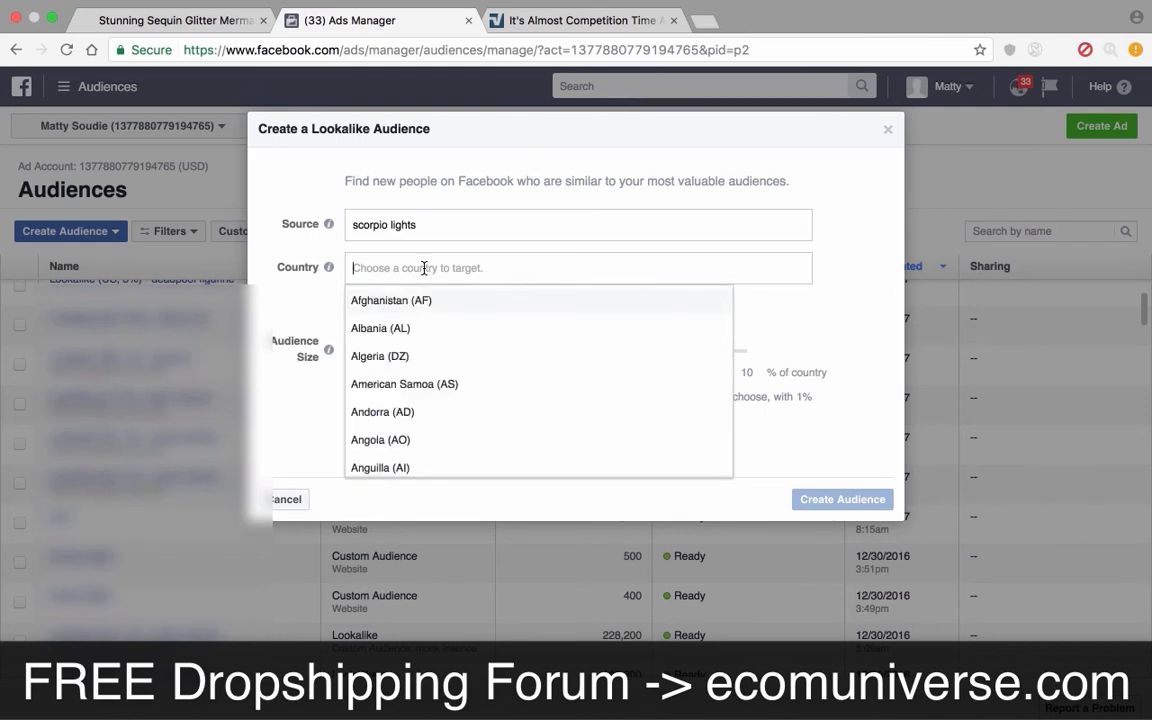
{"action": "type", "text": "unit"}
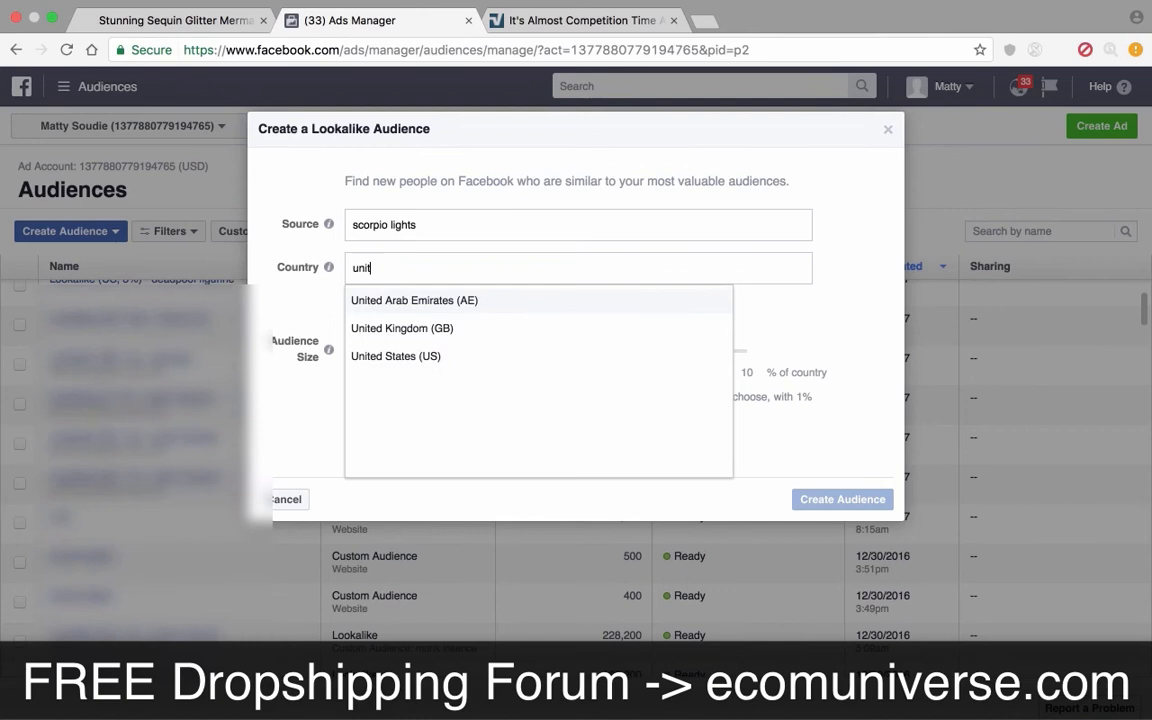
{"action": "left_click", "coordinate": [438, 366]}
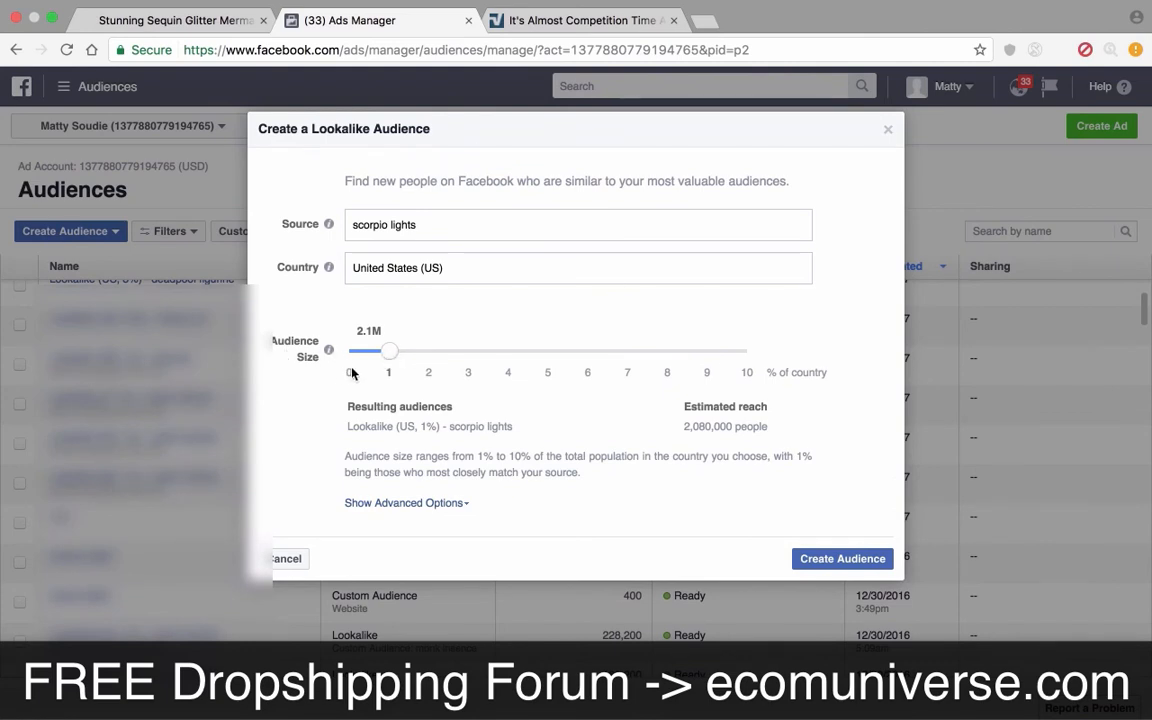
{"action": "left_click_drag", "start_coordinate": [389, 352], "coordinate": [757, 361]}
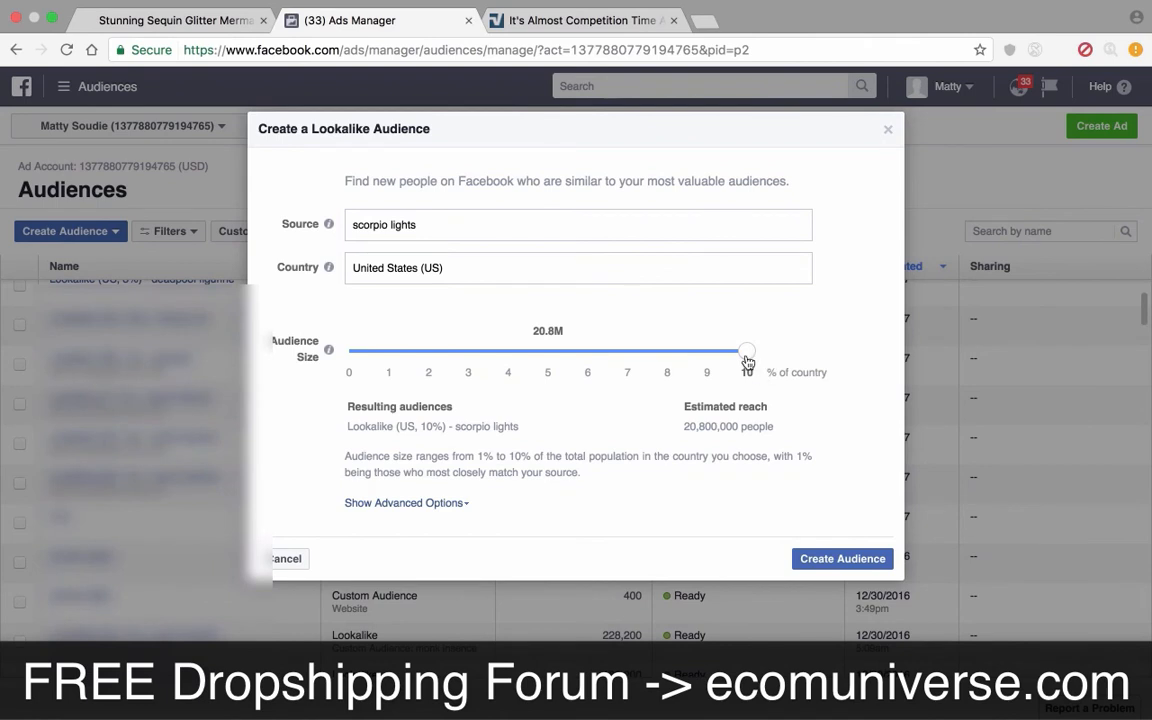
{"action": "left_click", "coordinate": [627, 351]}
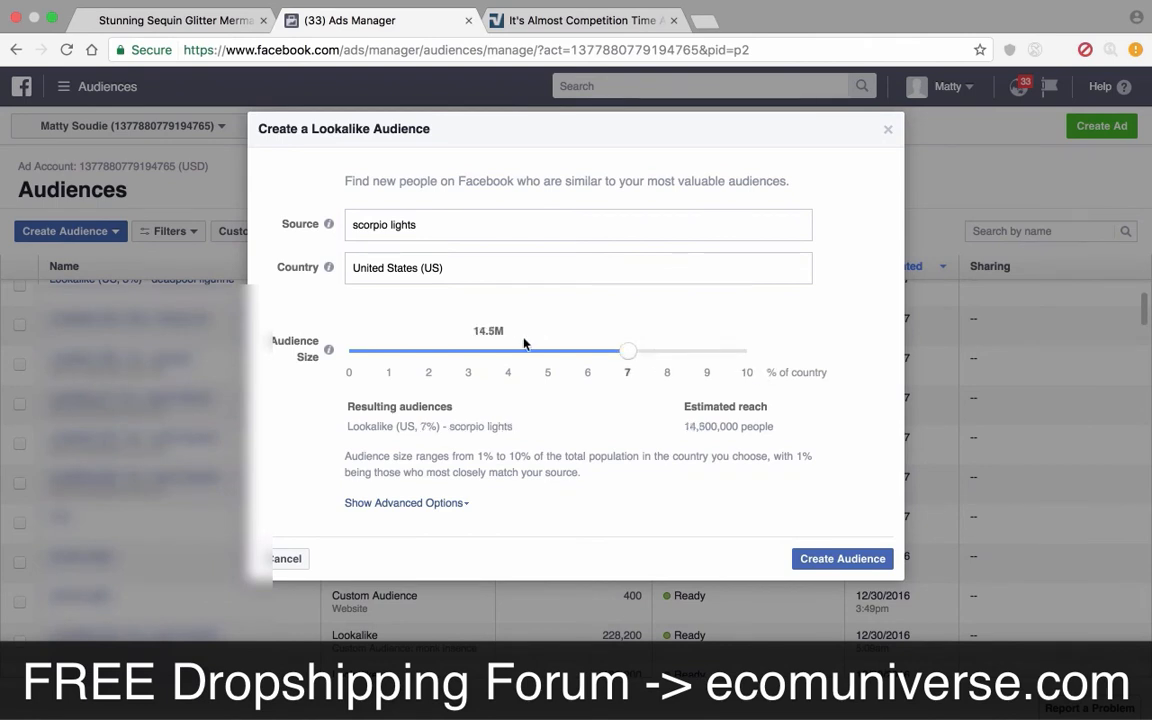
- Set the lookalike audience's size to 1% of the country and create the audience
{"action": "left_click", "coordinate": [347, 354]}
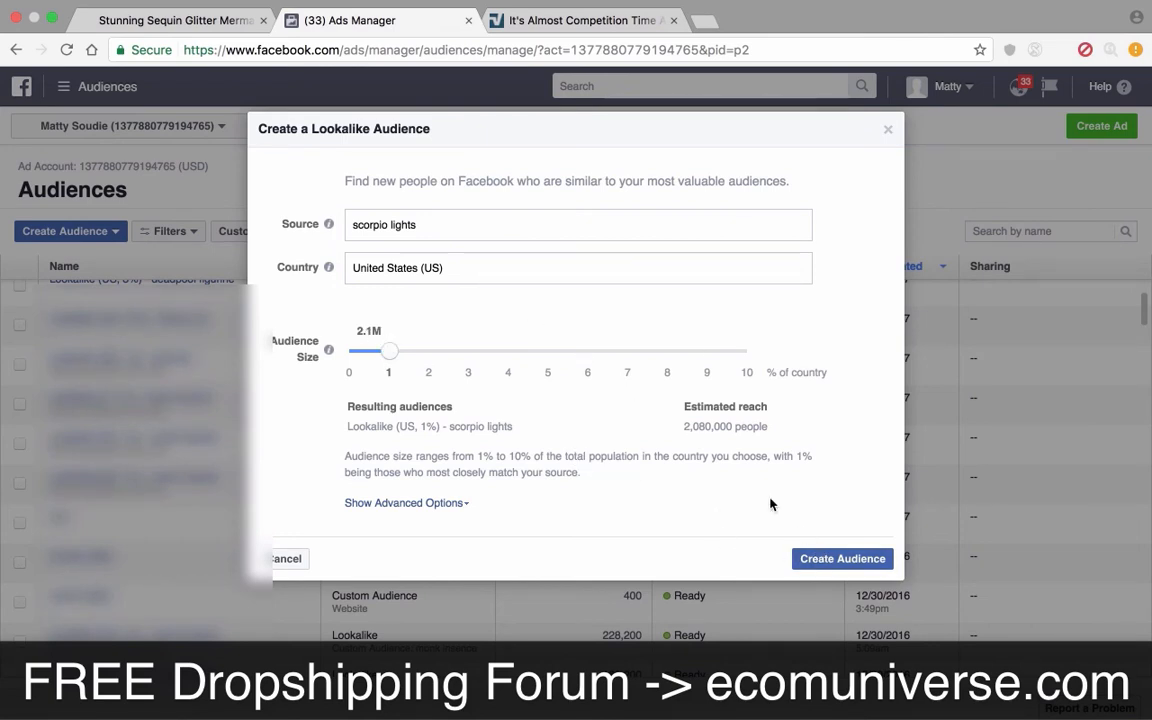
{"action": "left_click", "coordinate": [842, 559]}
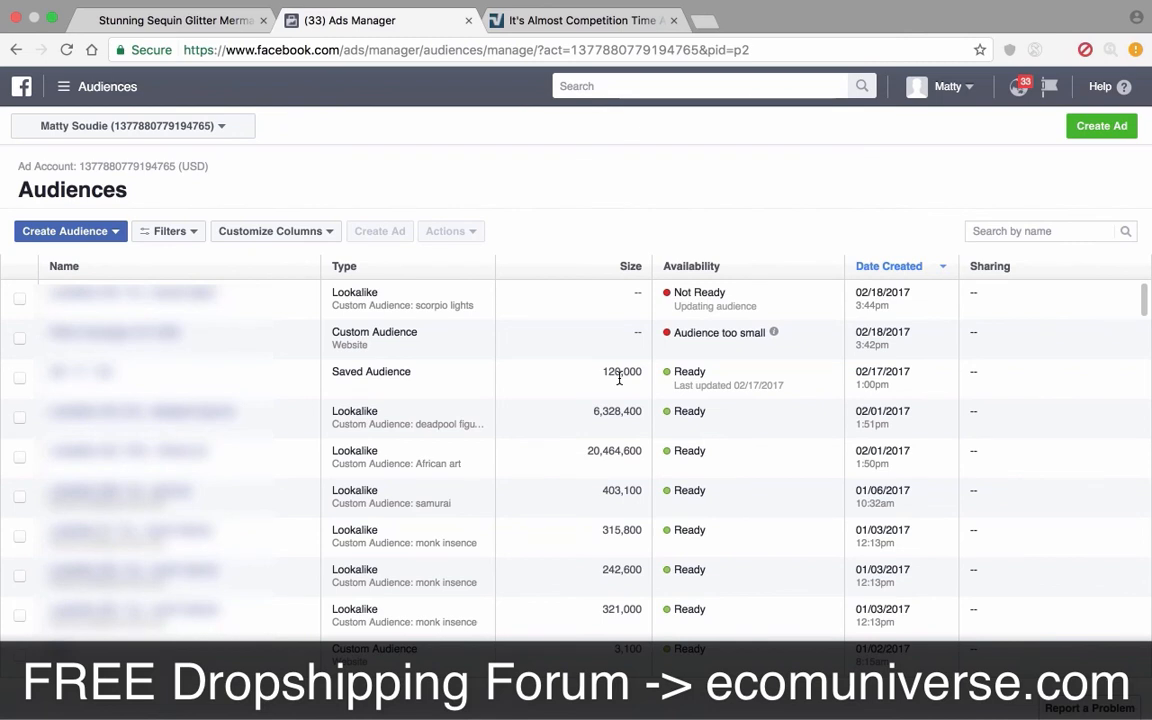
{"action": "scroll", "coordinate": [619, 378], "scroll_direction": "down", "scroll_amount": 2}
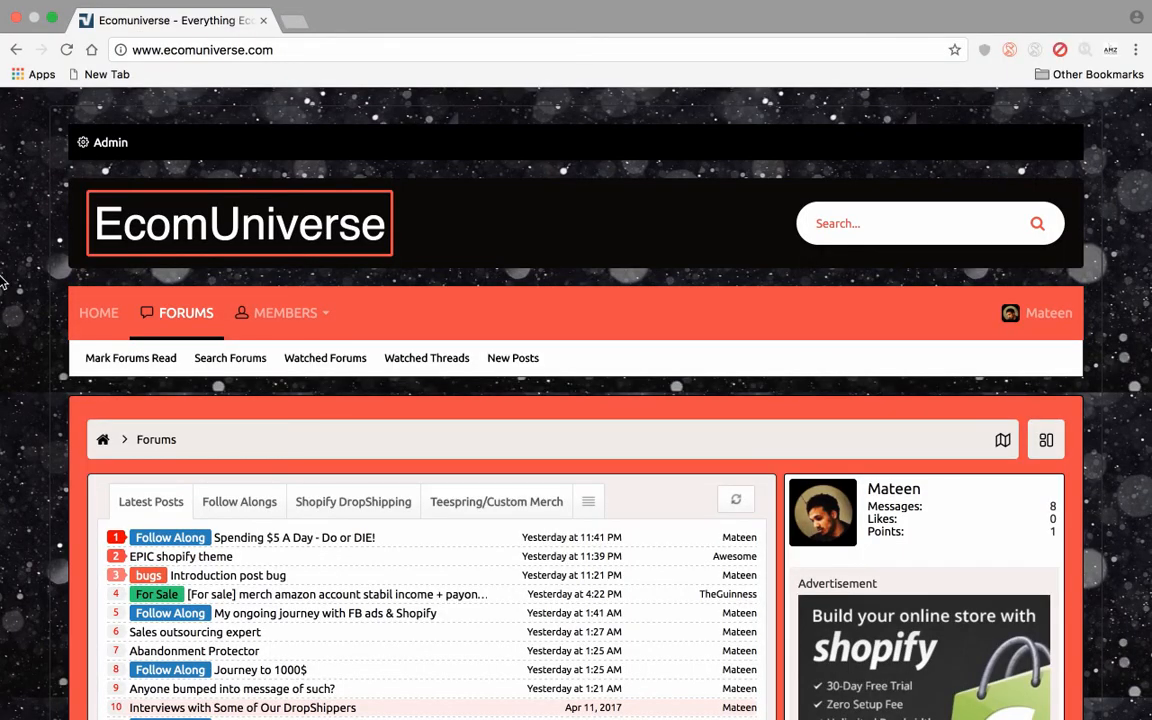
- Look through the latest posts listed on the EcomUniverse forum's main page
{"action": "scroll", "coordinate": [125, 225], "scroll_direction": "down", "scroll_amount": 3}
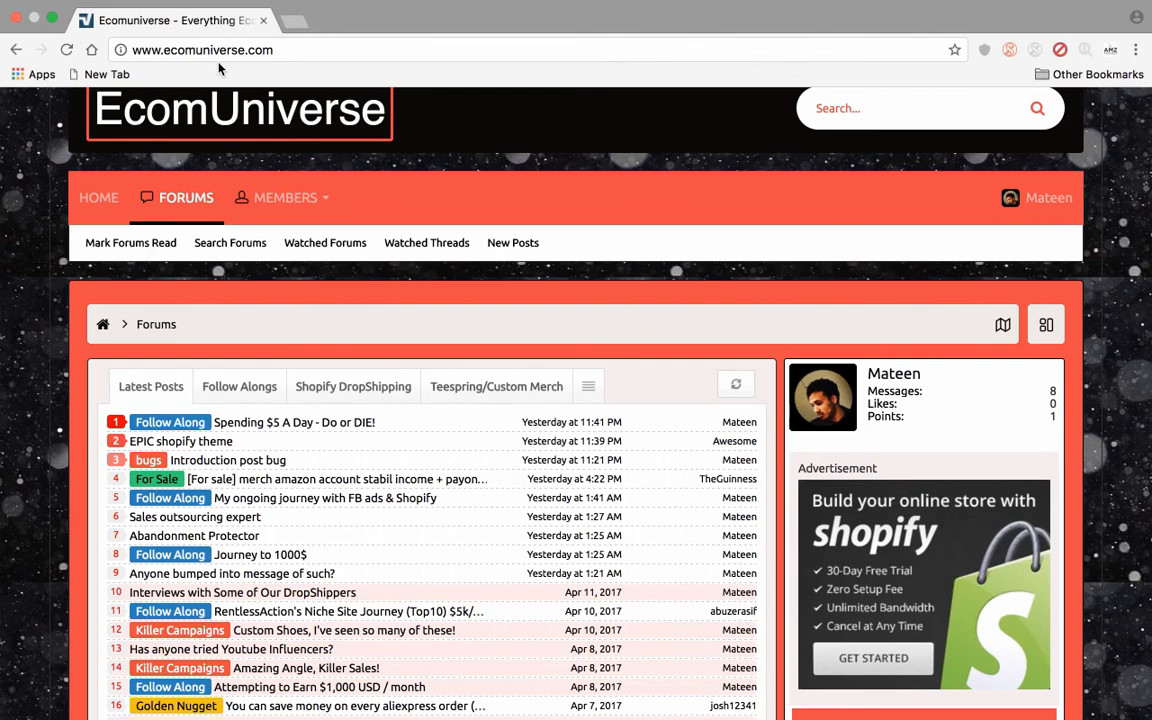
{"action": "scroll", "coordinate": [60, 267], "scroll_direction": "down", "scroll_amount": 1}
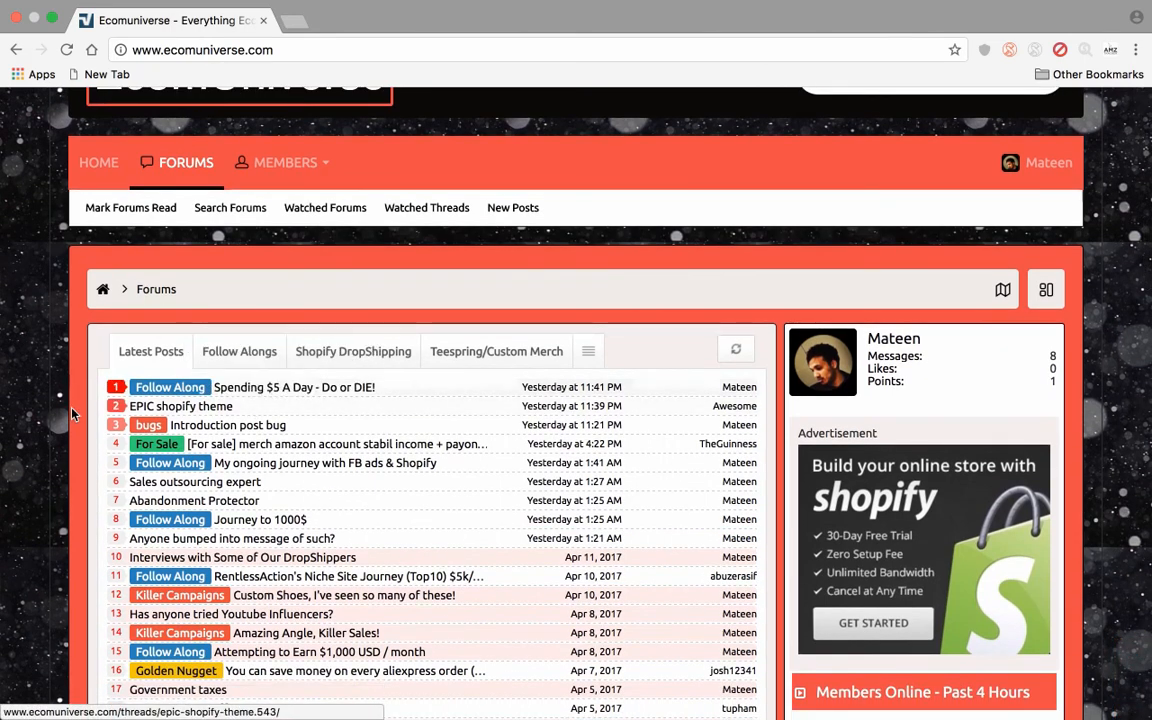
{"action": "scroll", "coordinate": [48, 410], "scroll_direction": "down", "scroll_amount": 1}
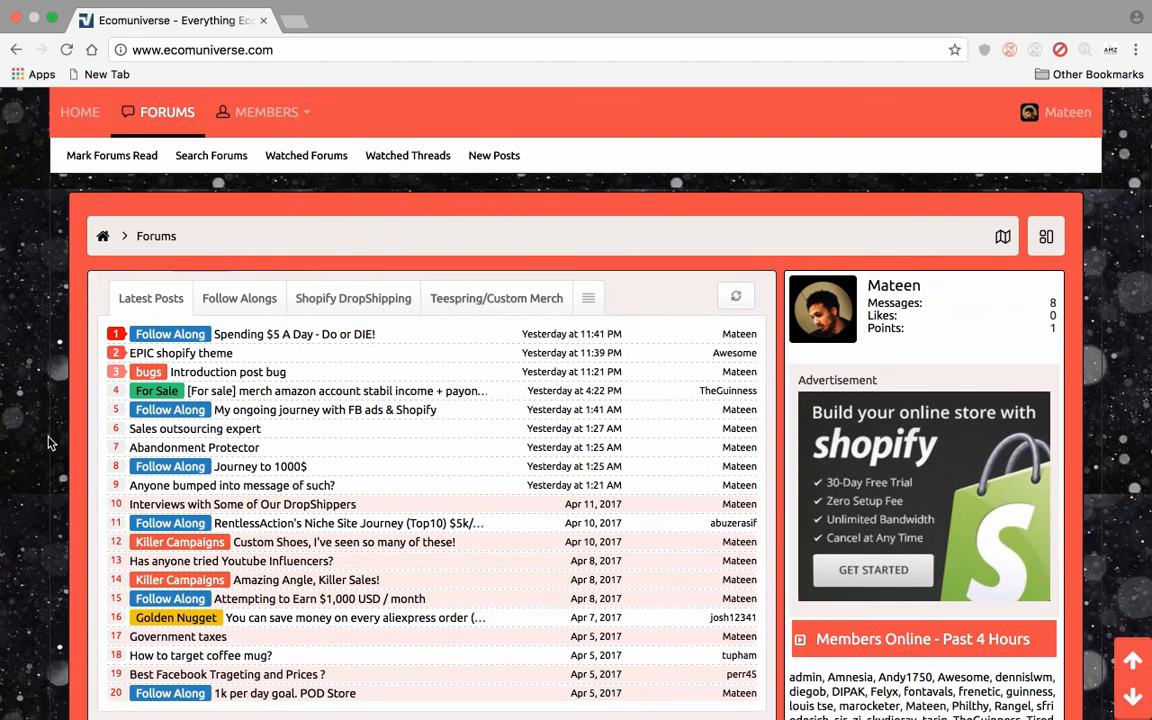
{"action": "scroll", "coordinate": [46, 400], "scroll_direction": "down", "scroll_amount": 1}
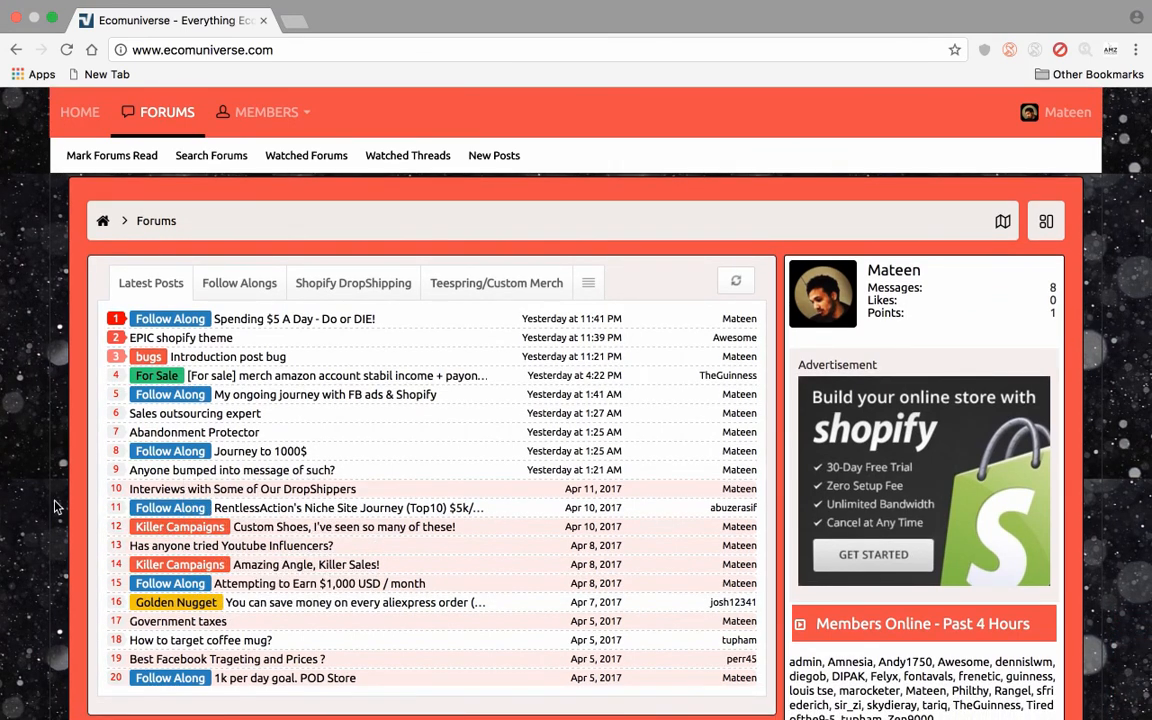
{"action": "scroll", "coordinate": [55, 507], "scroll_direction": "down", "scroll_amount": 1}
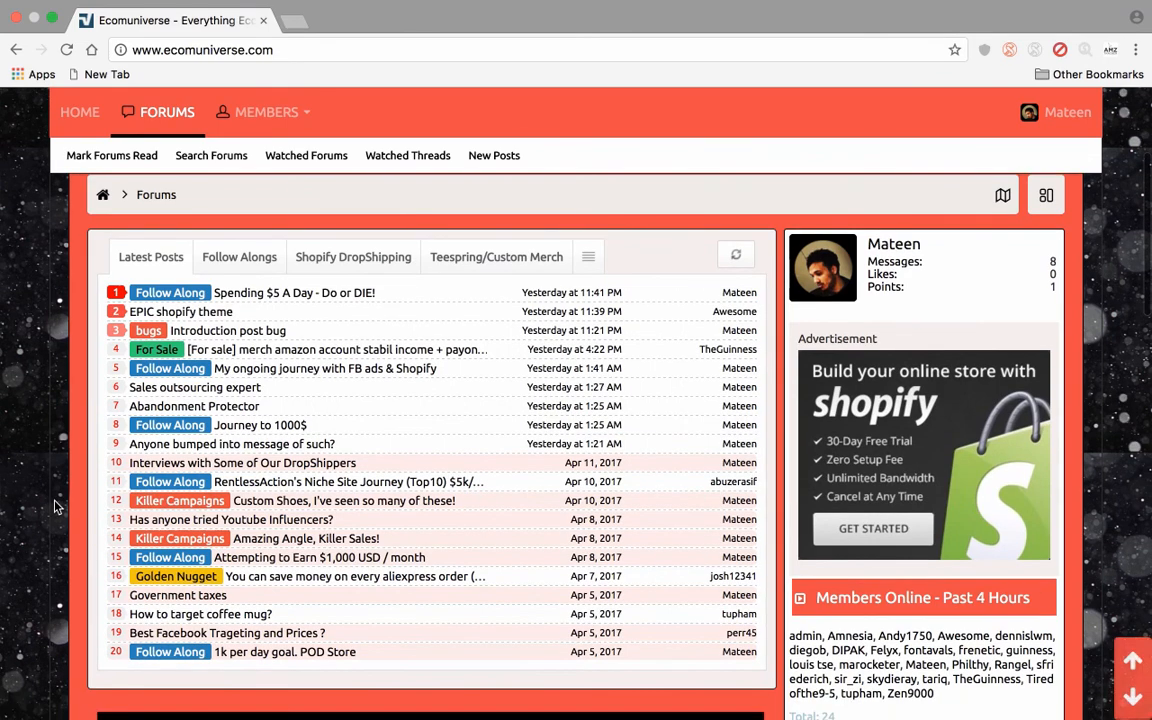
{"action": "scroll", "coordinate": [55, 507], "scroll_direction": "up", "scroll_amount": 2}
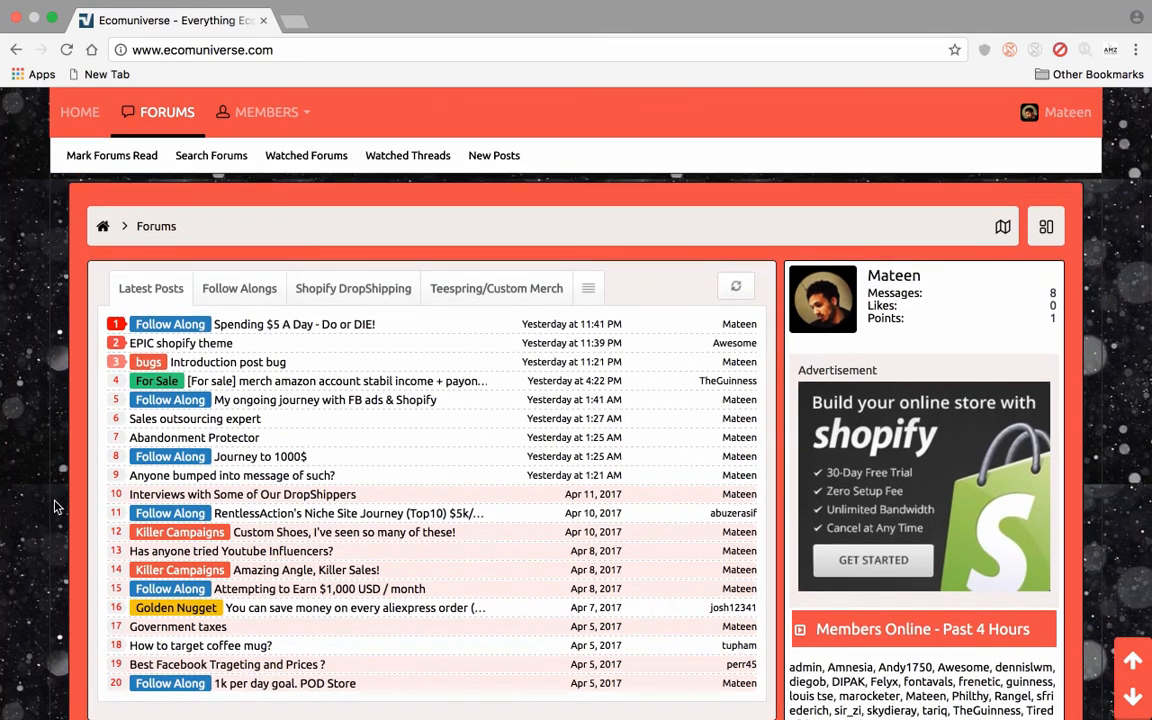